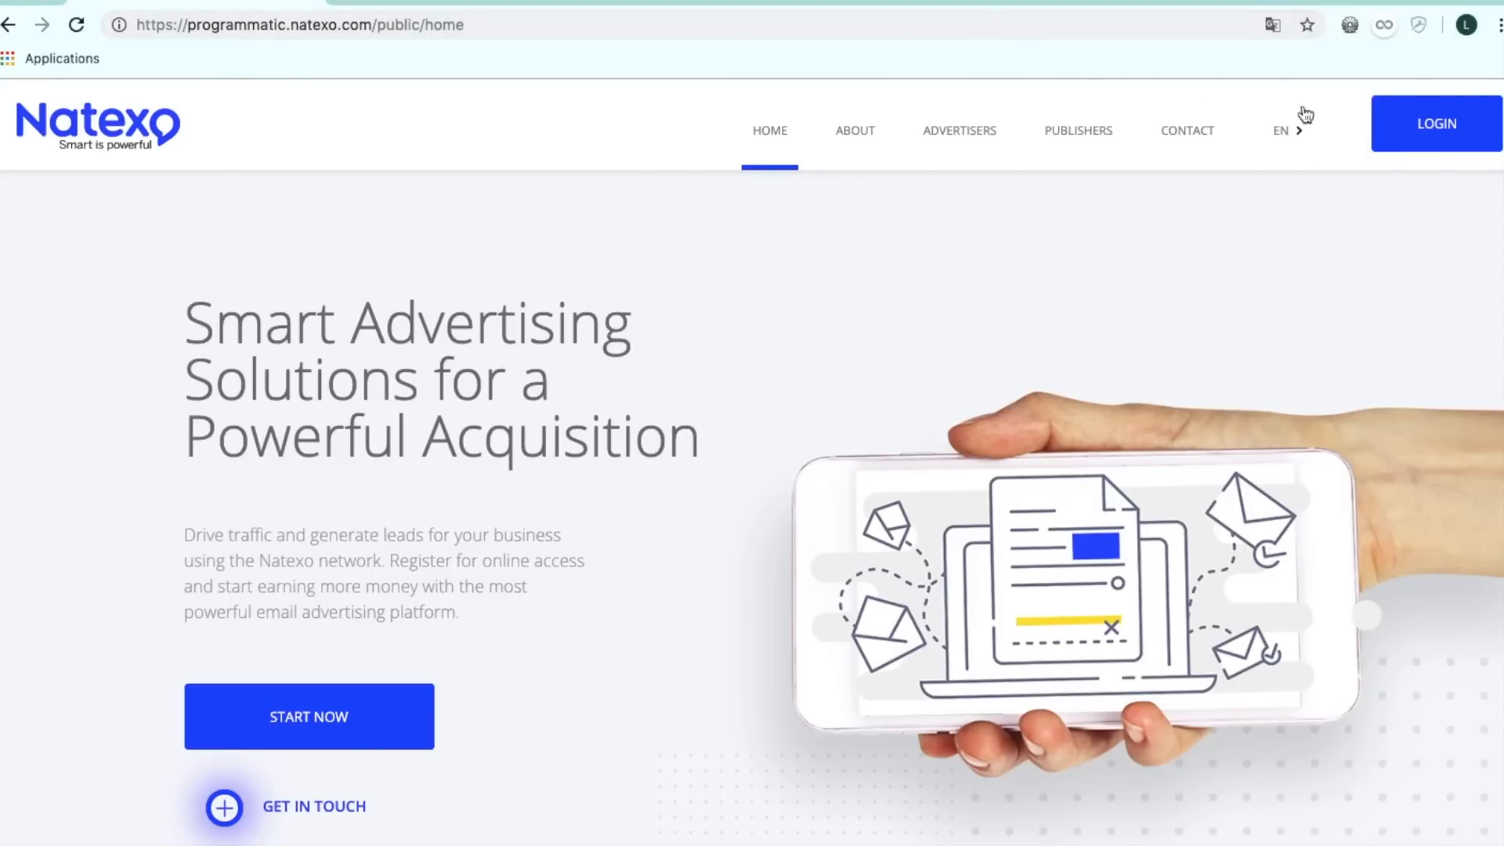
Log in to the advertiser area with the account e-mail and password, then choose the demo account.
left_click(1402, 135)
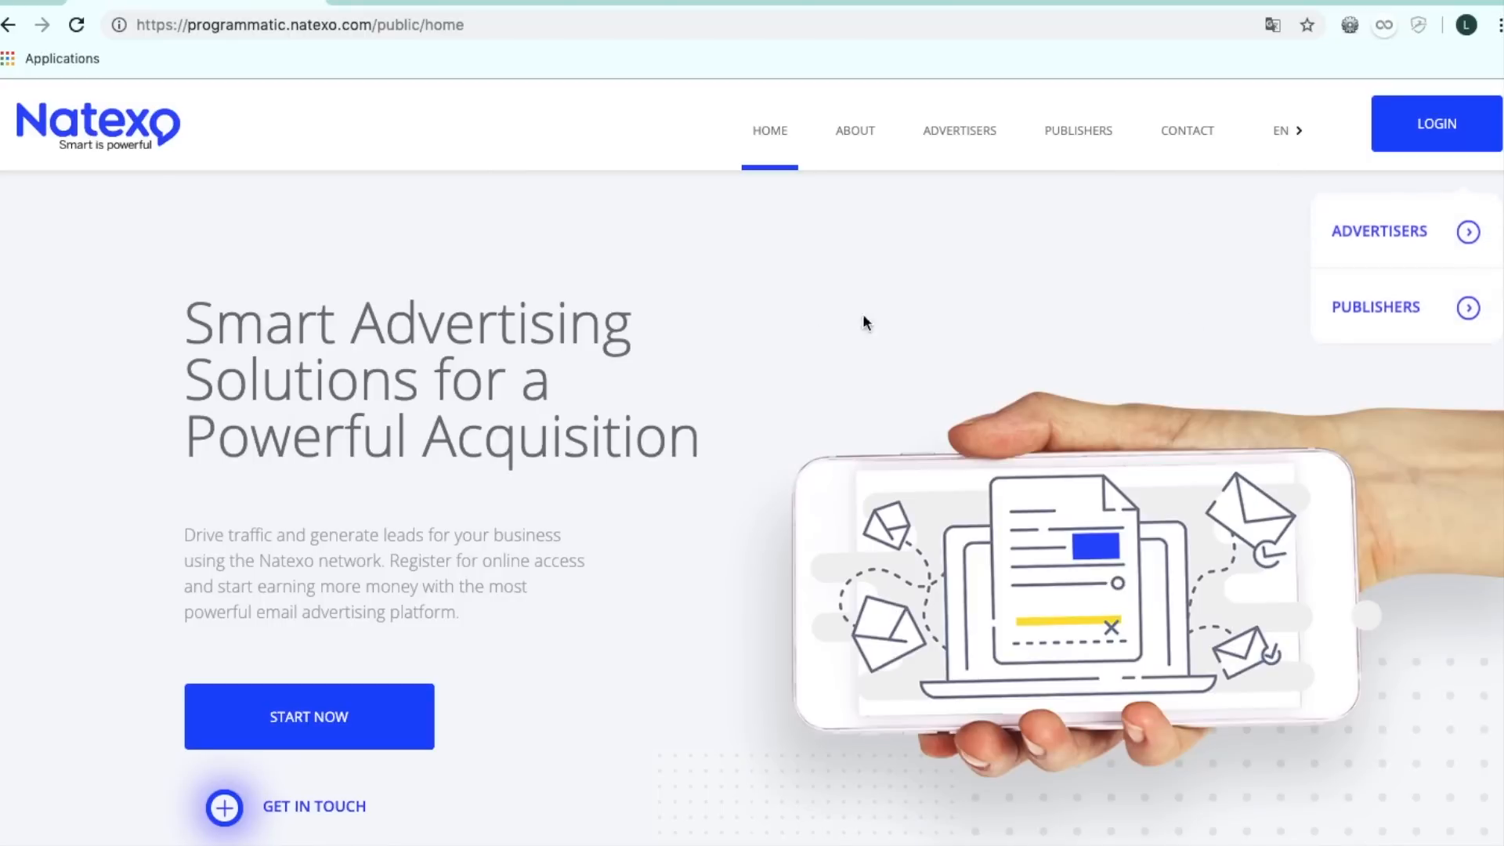
left_click(1404, 232)
left_click(379, 536)
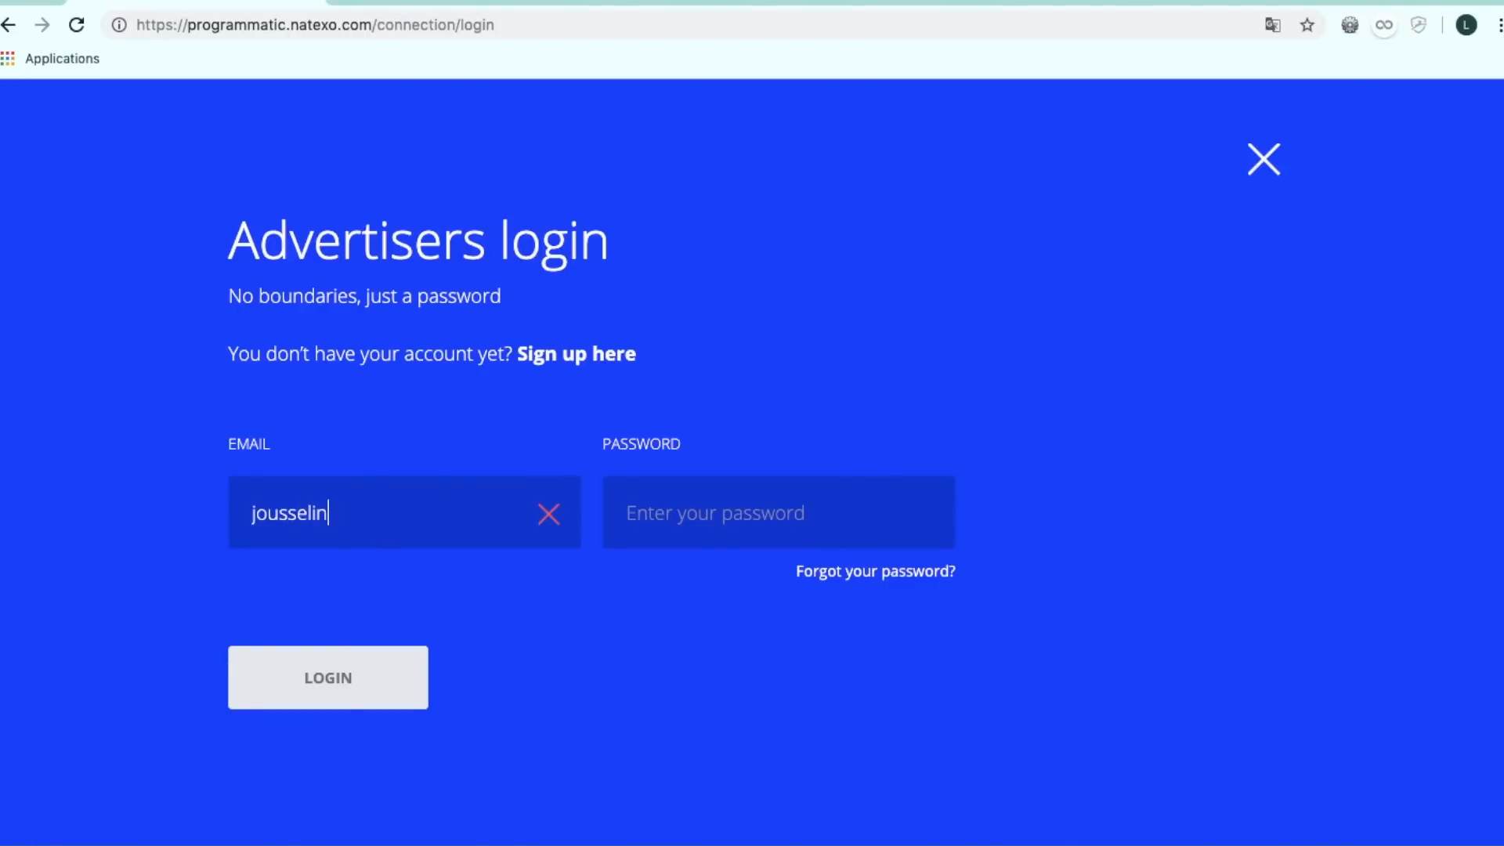
left_click(671, 539)
type("•••••••")
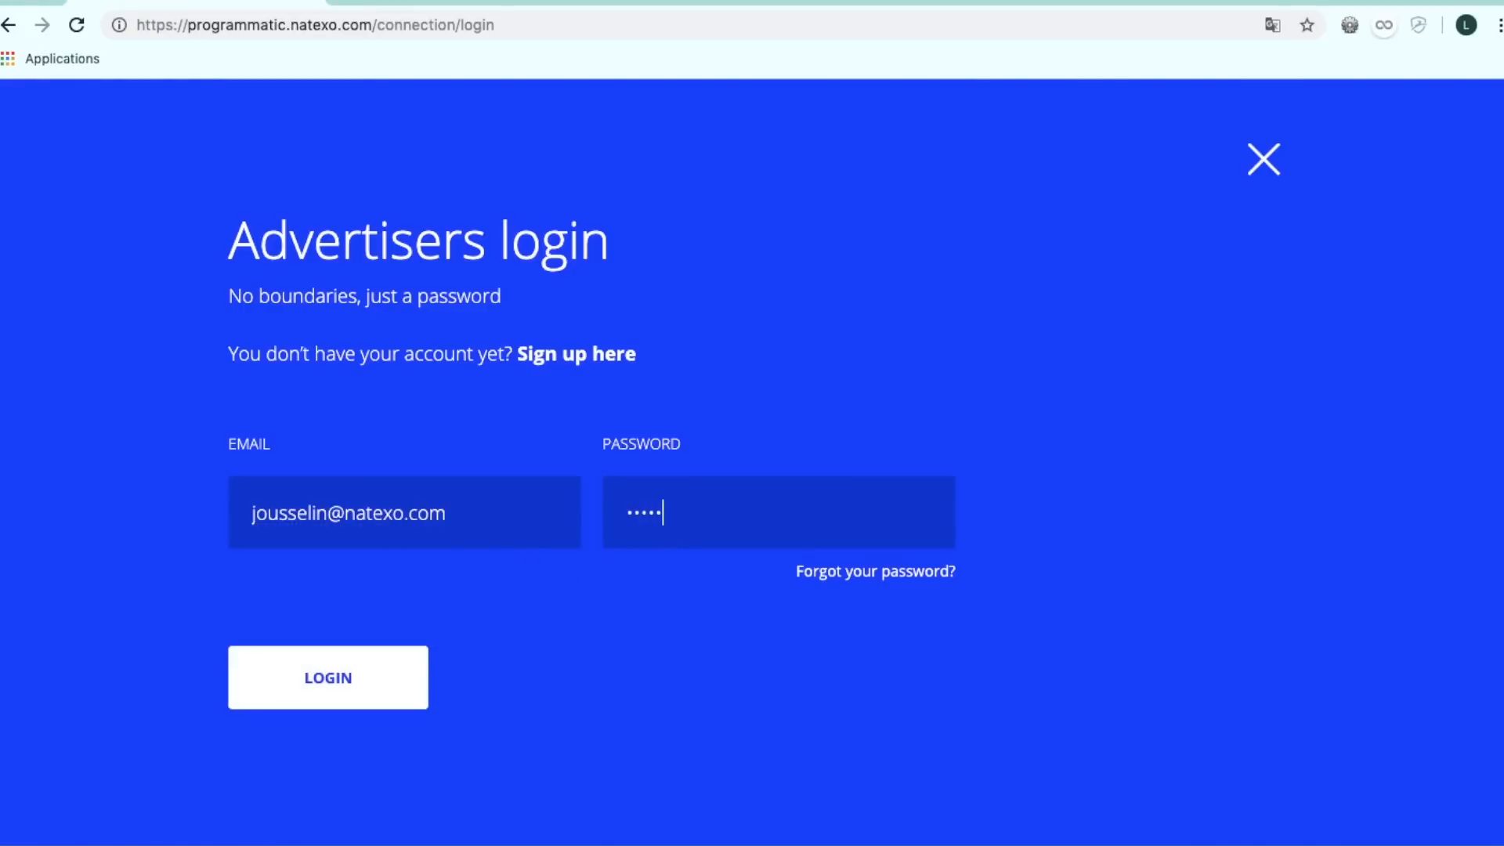
left_click(327, 658)
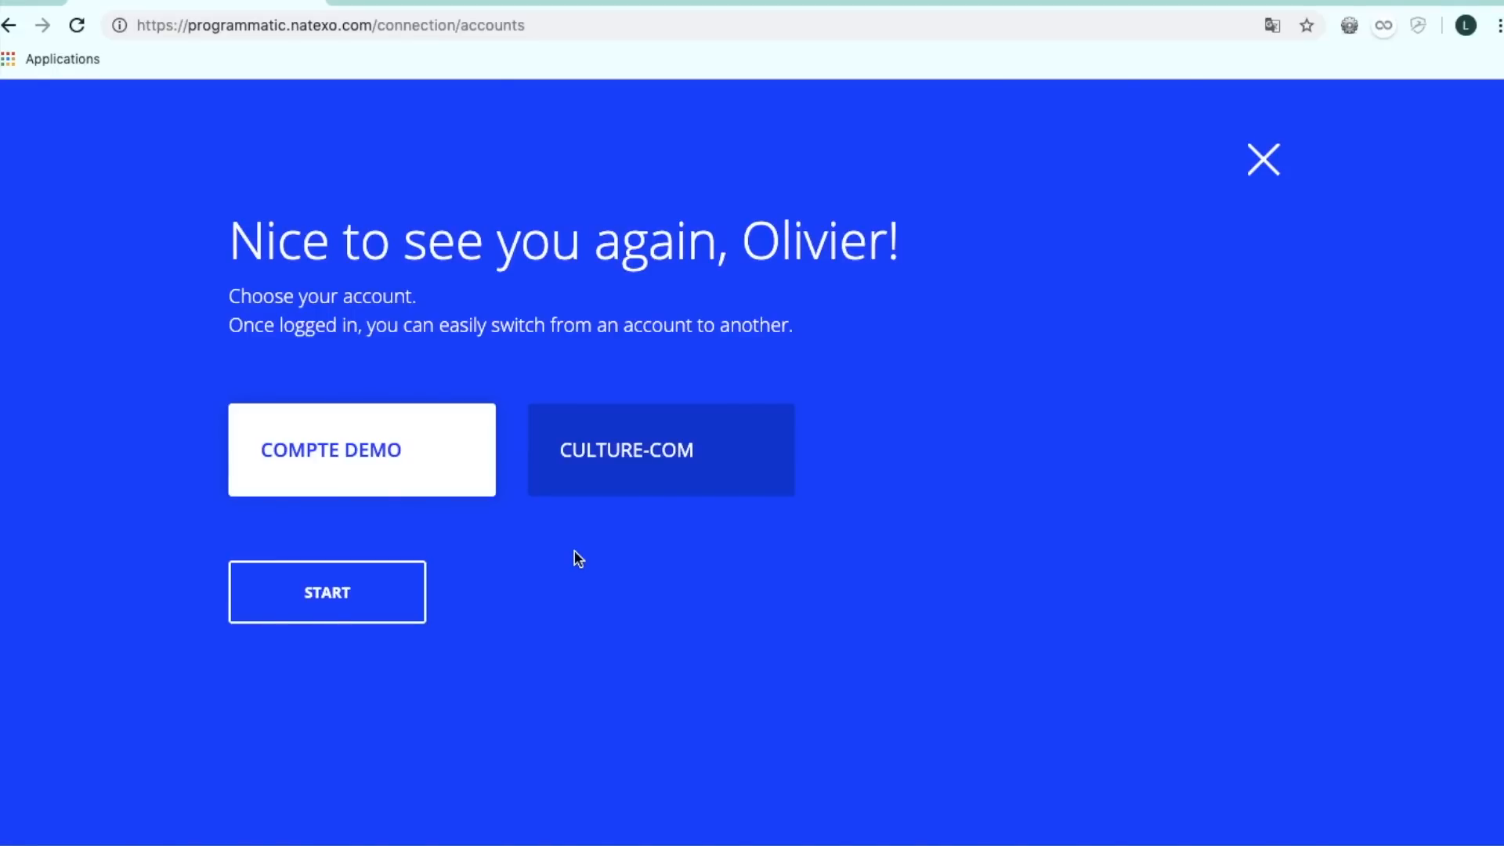
left_click(342, 619)
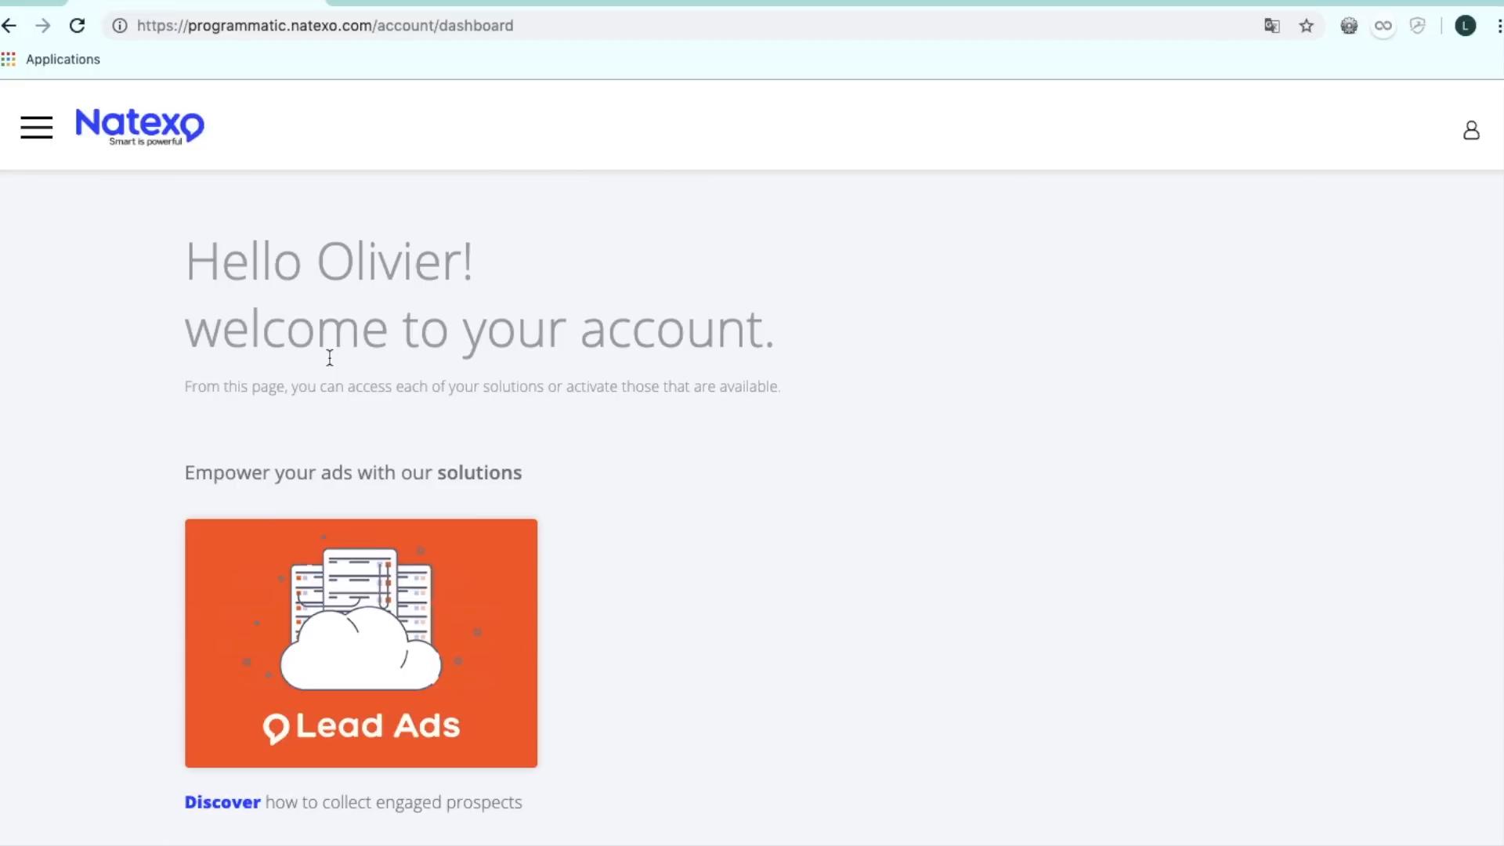
Open LEAD ADS under My Solution in the sidebar to list the demo account's campaigns.
left_click(48, 130)
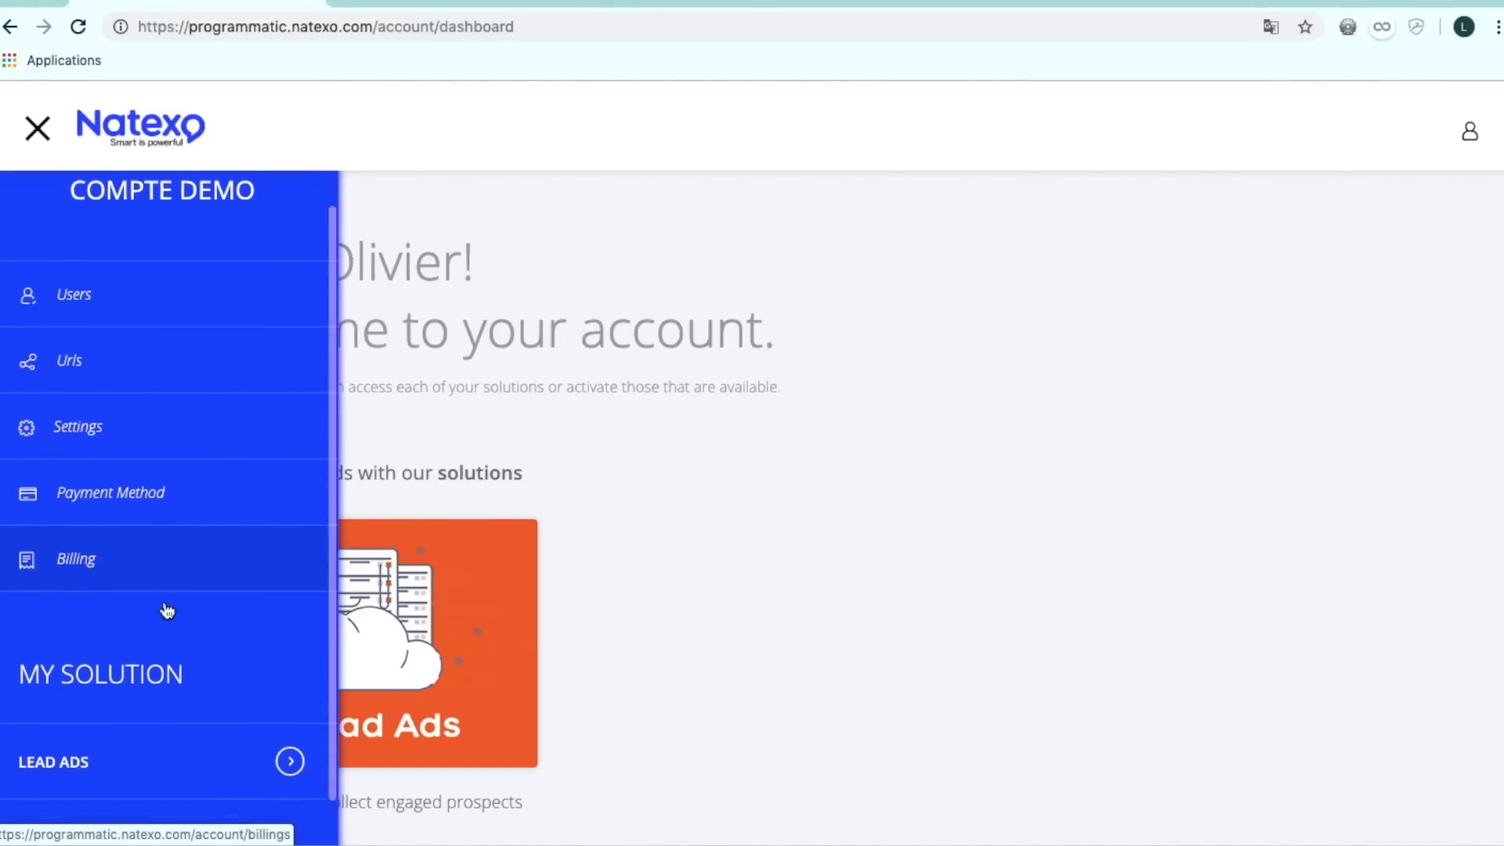
scroll(164, 608, "down", 2)
left_click(155, 712)
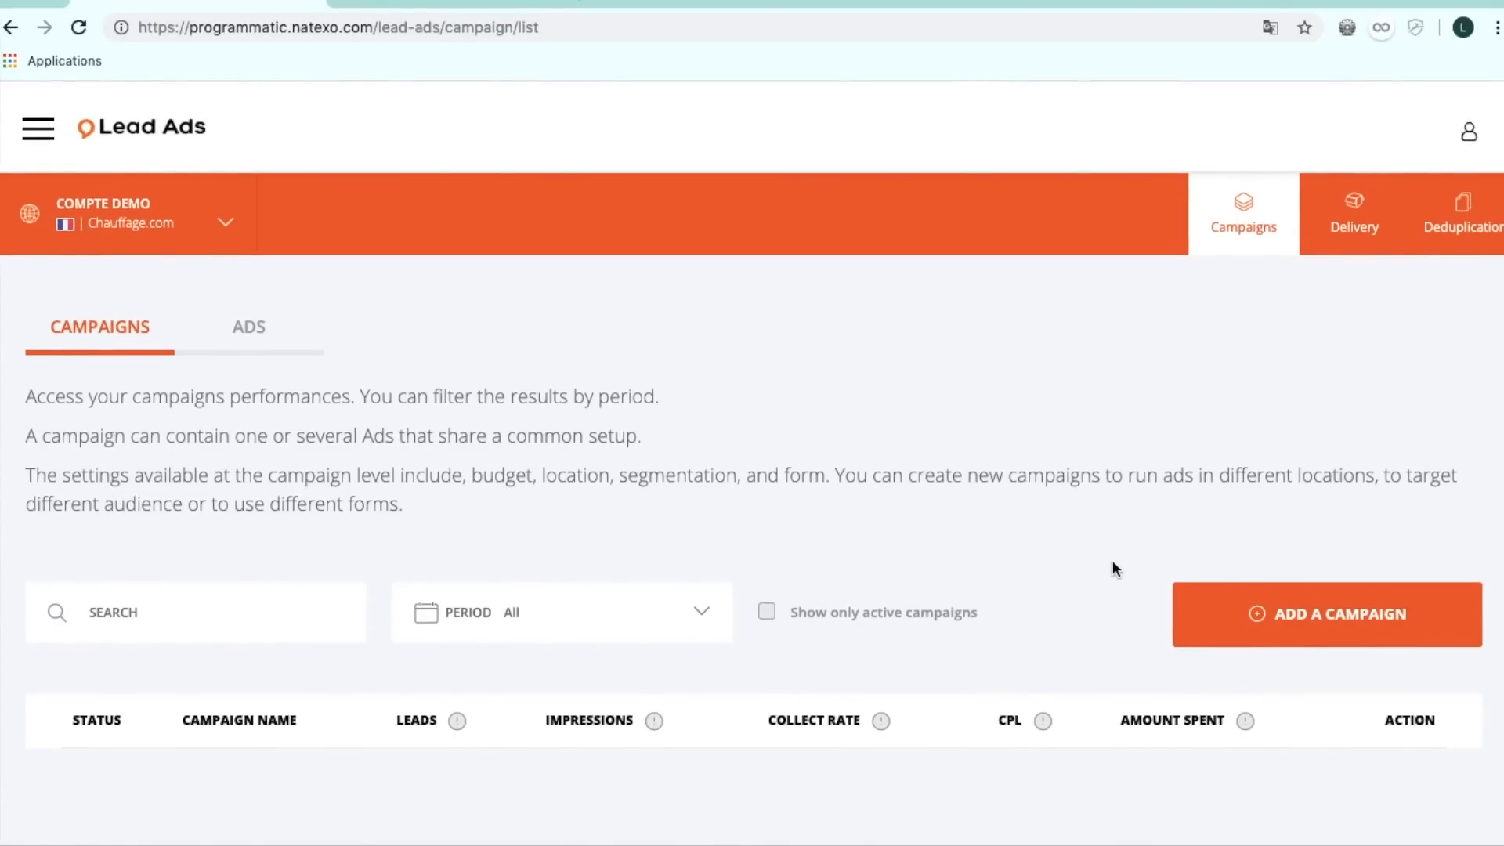
Add a new campaign and name it 'Campagne chauffage'.
left_click(1277, 617)
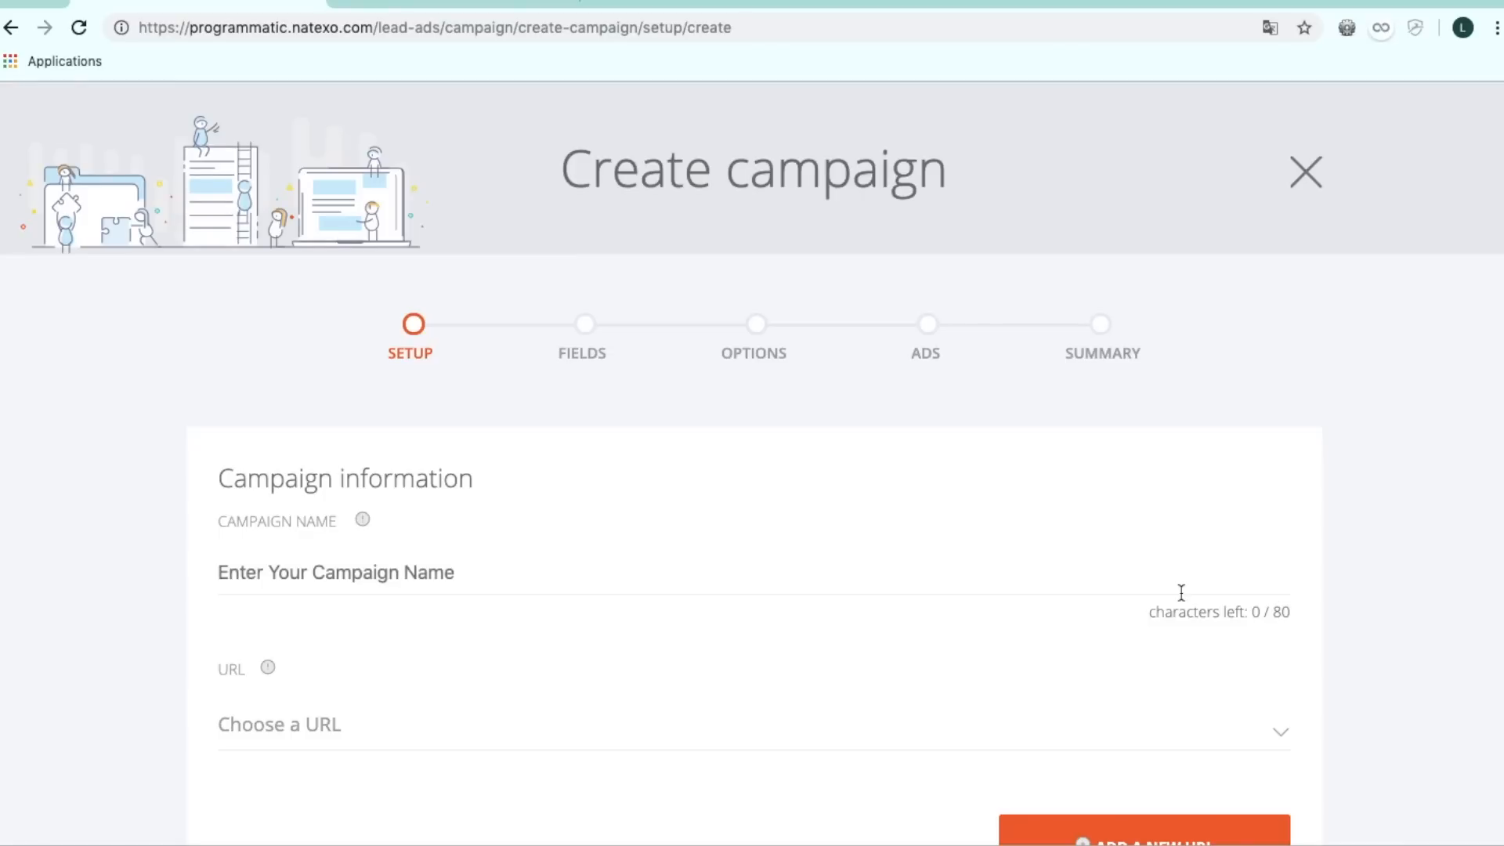
scroll(1181, 593, "down", 1)
left_click(980, 525)
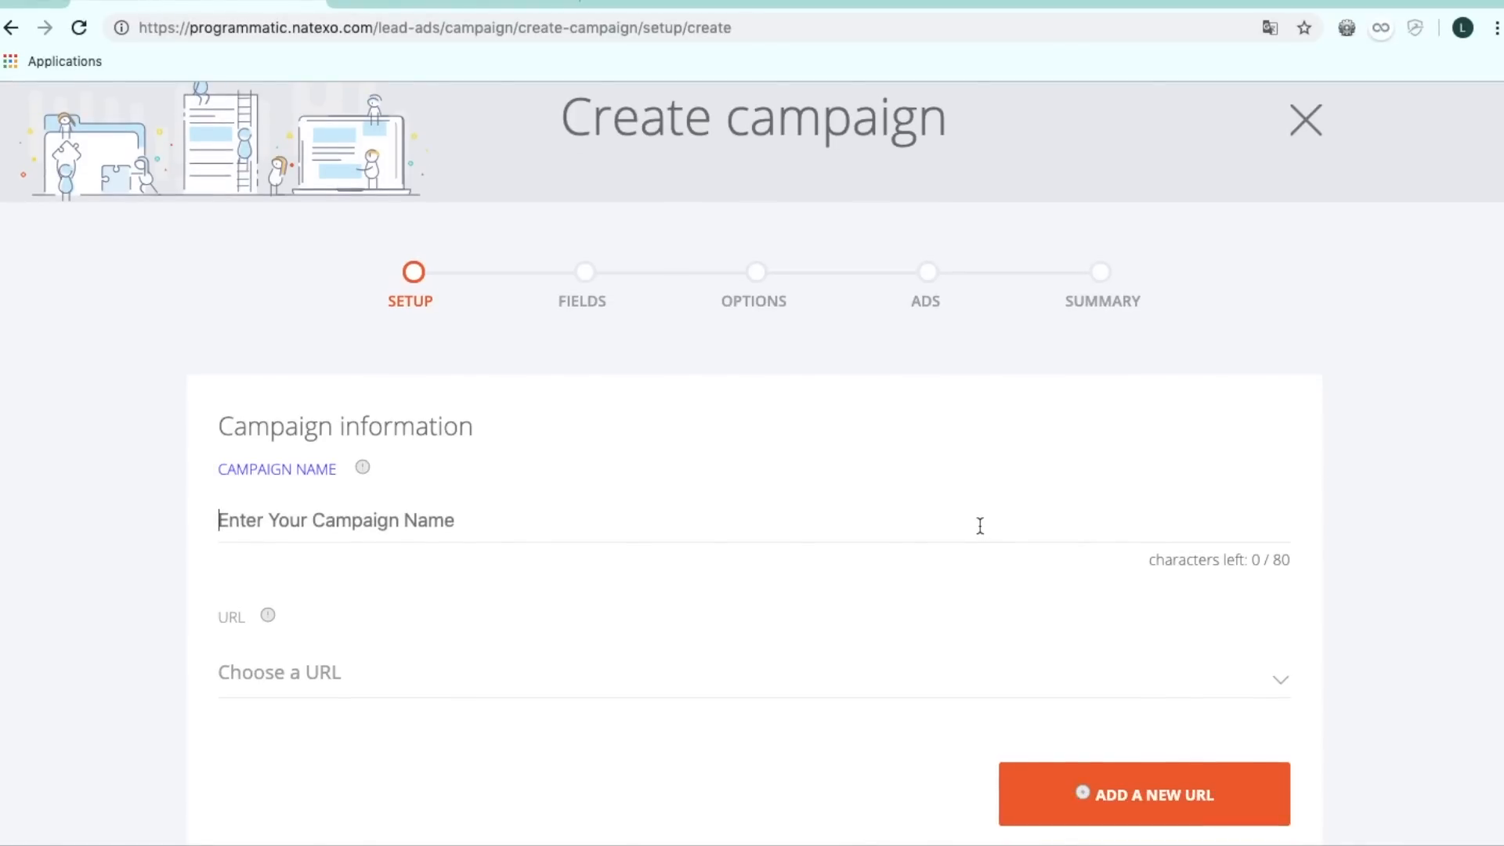
type("Cam")
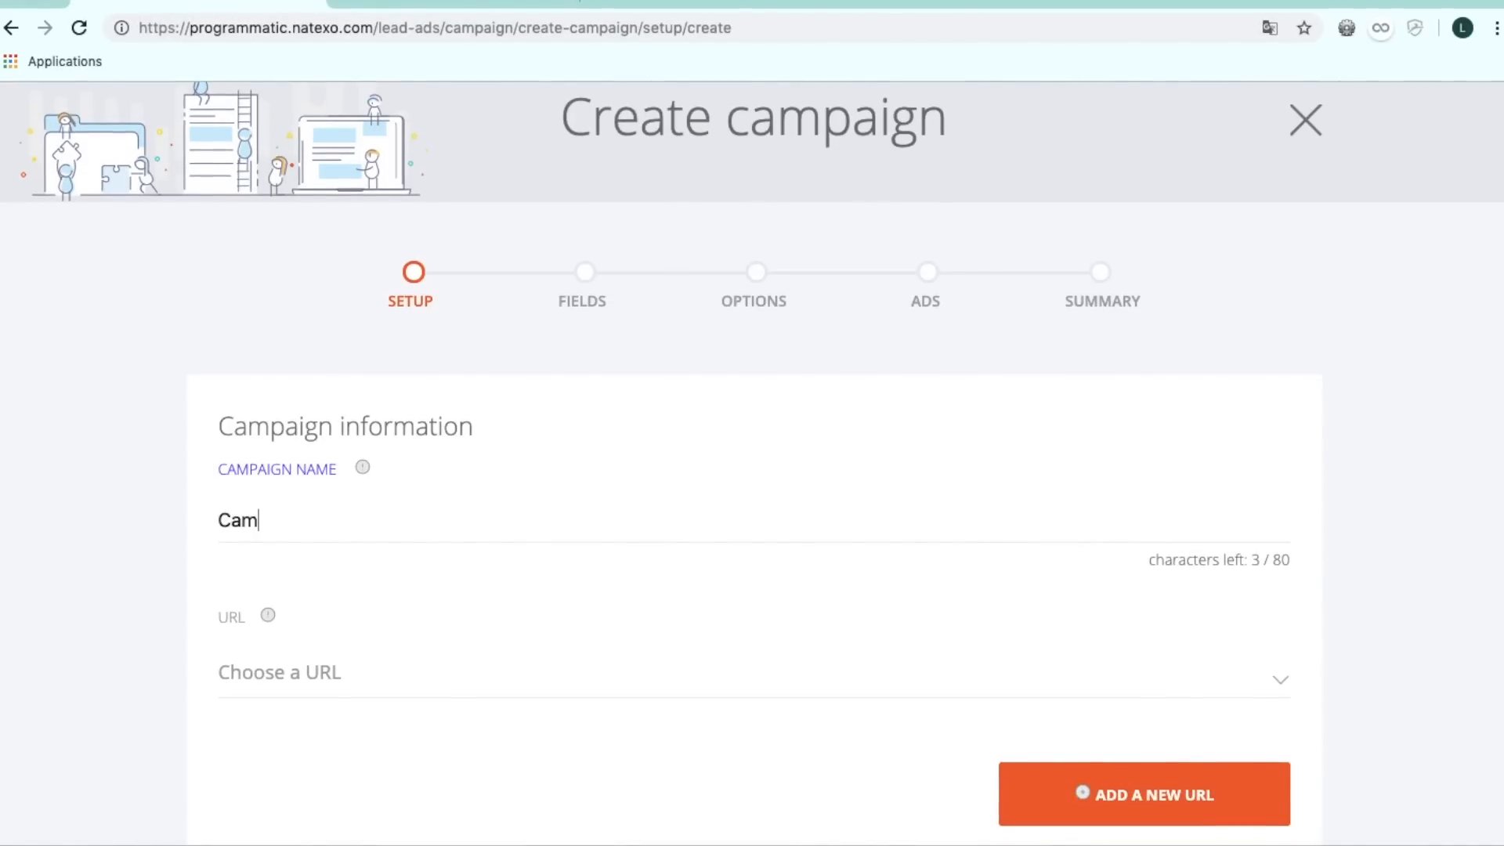
type("pagne")
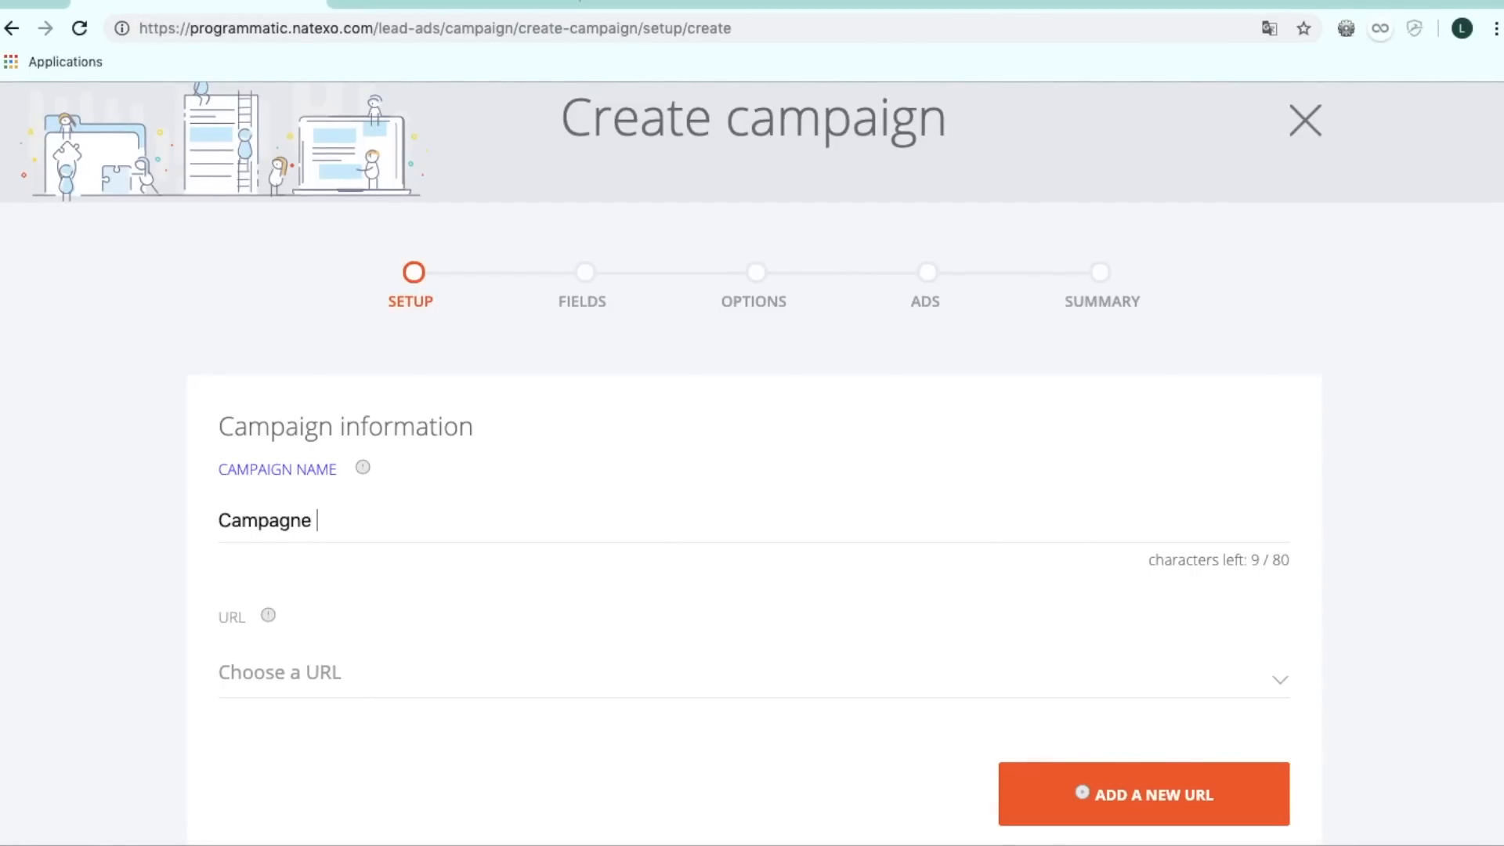
type("cha")
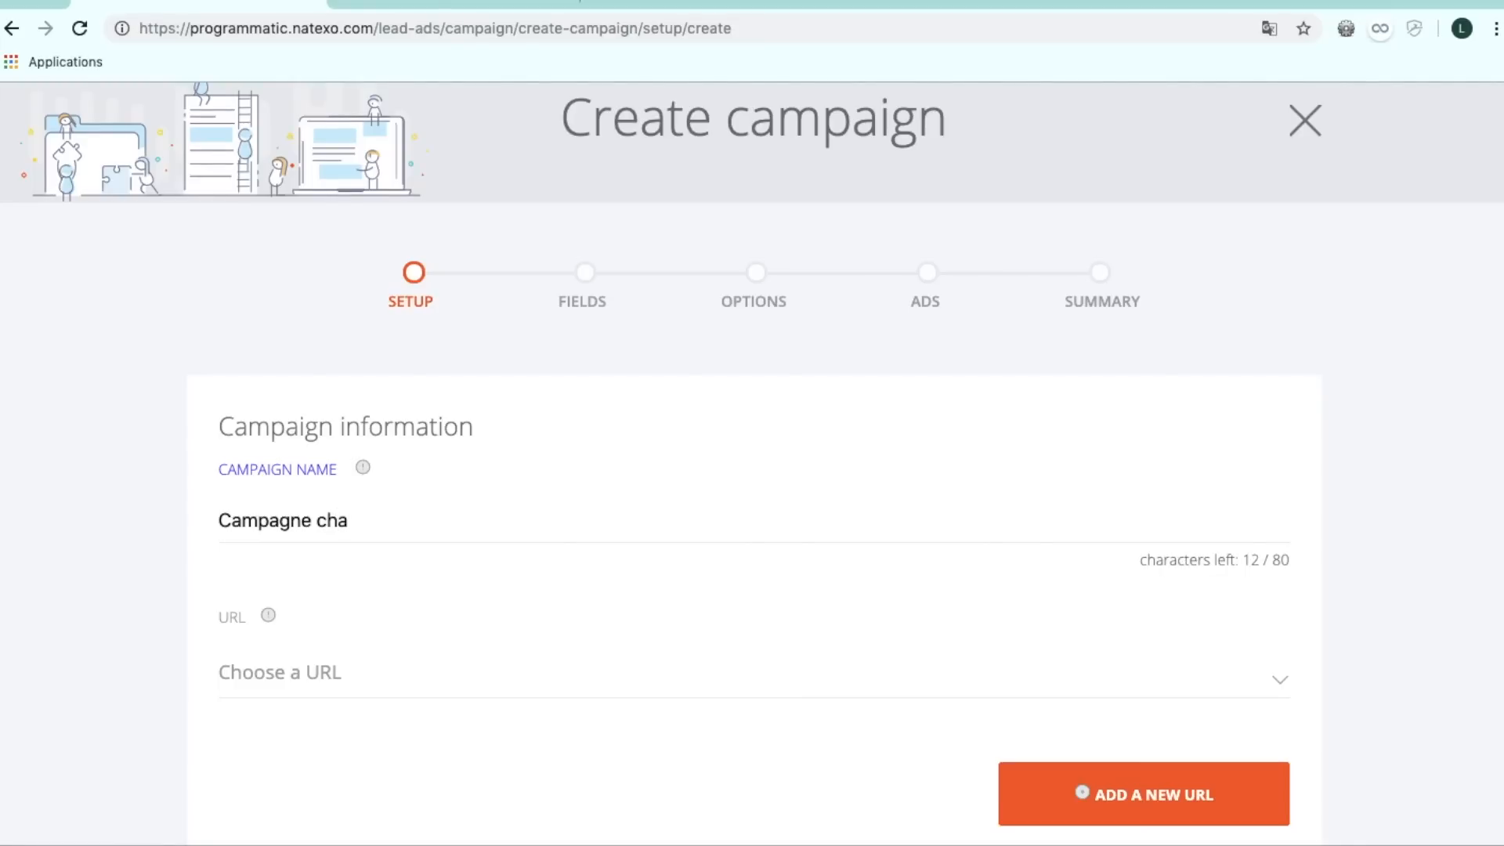
type("uffage")
Choose Chauffage.com as the campaign URL.
left_click(755, 694)
scroll(756, 694, "down", 5)
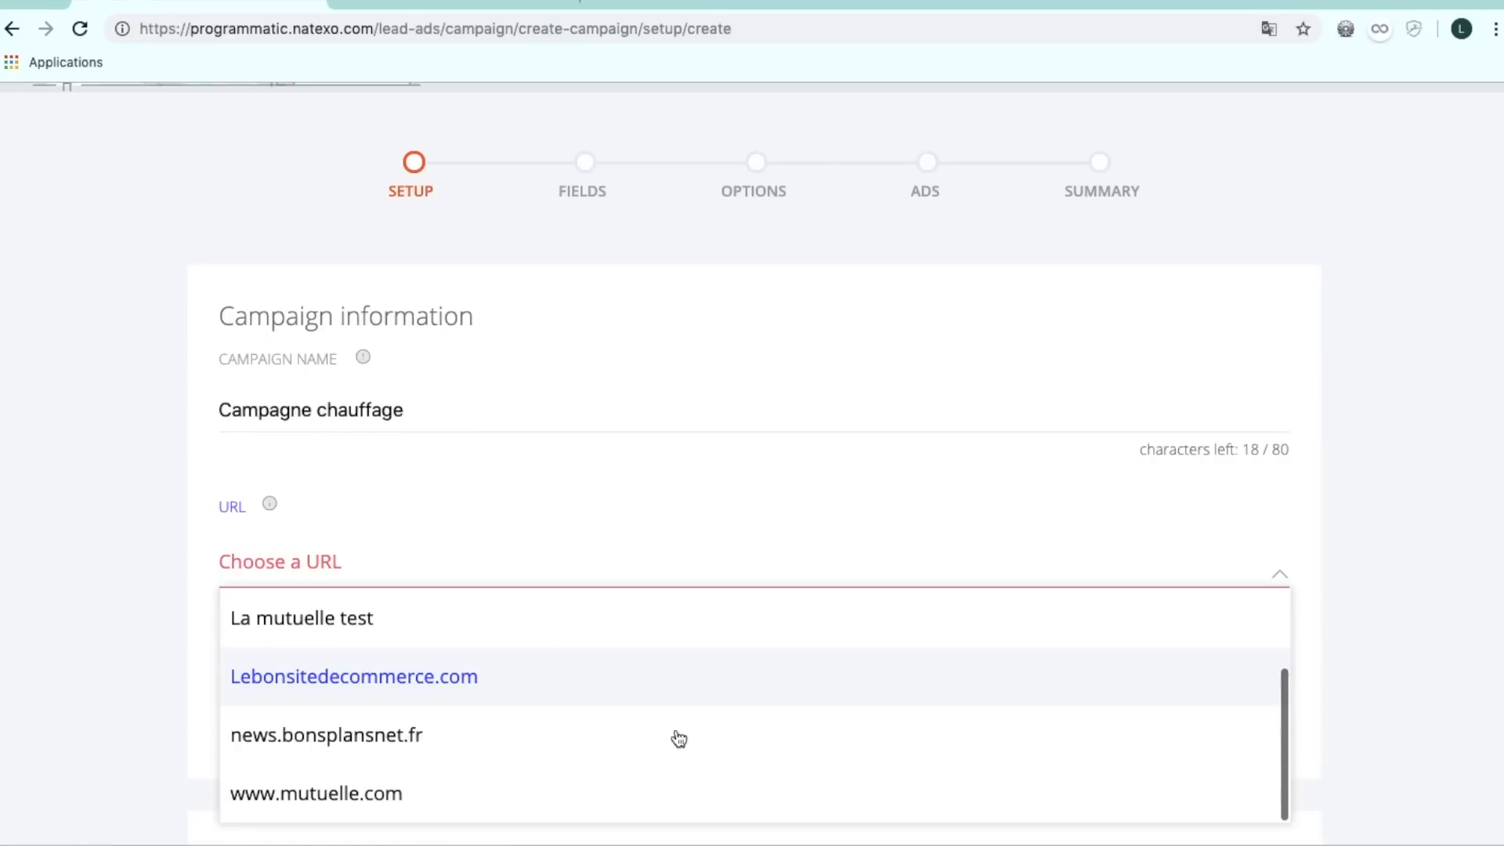
scroll(679, 739, "up", 2)
left_click(363, 619)
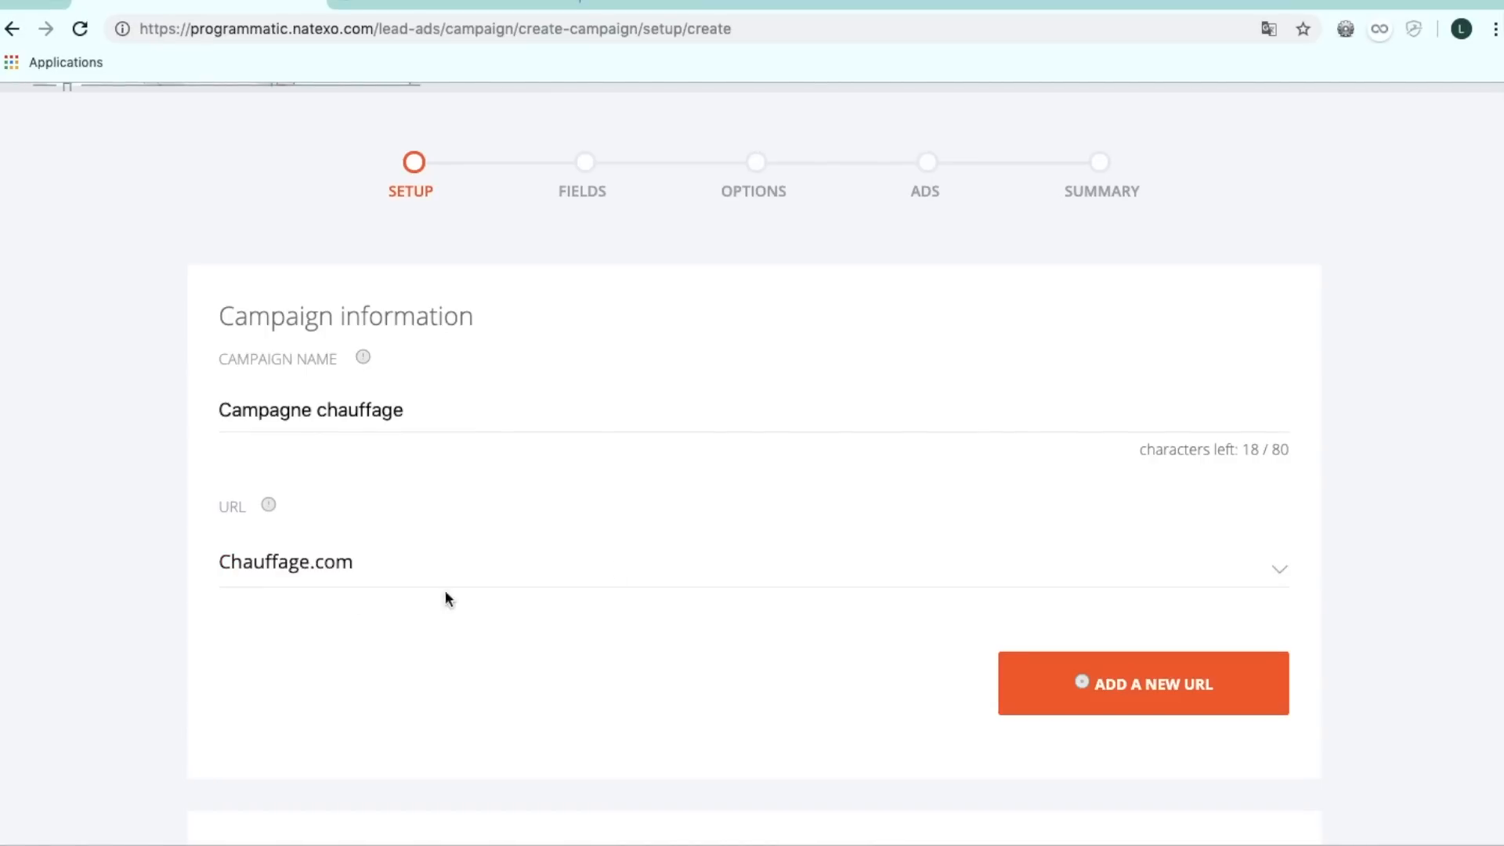
scroll(803, 564, "down", 5)
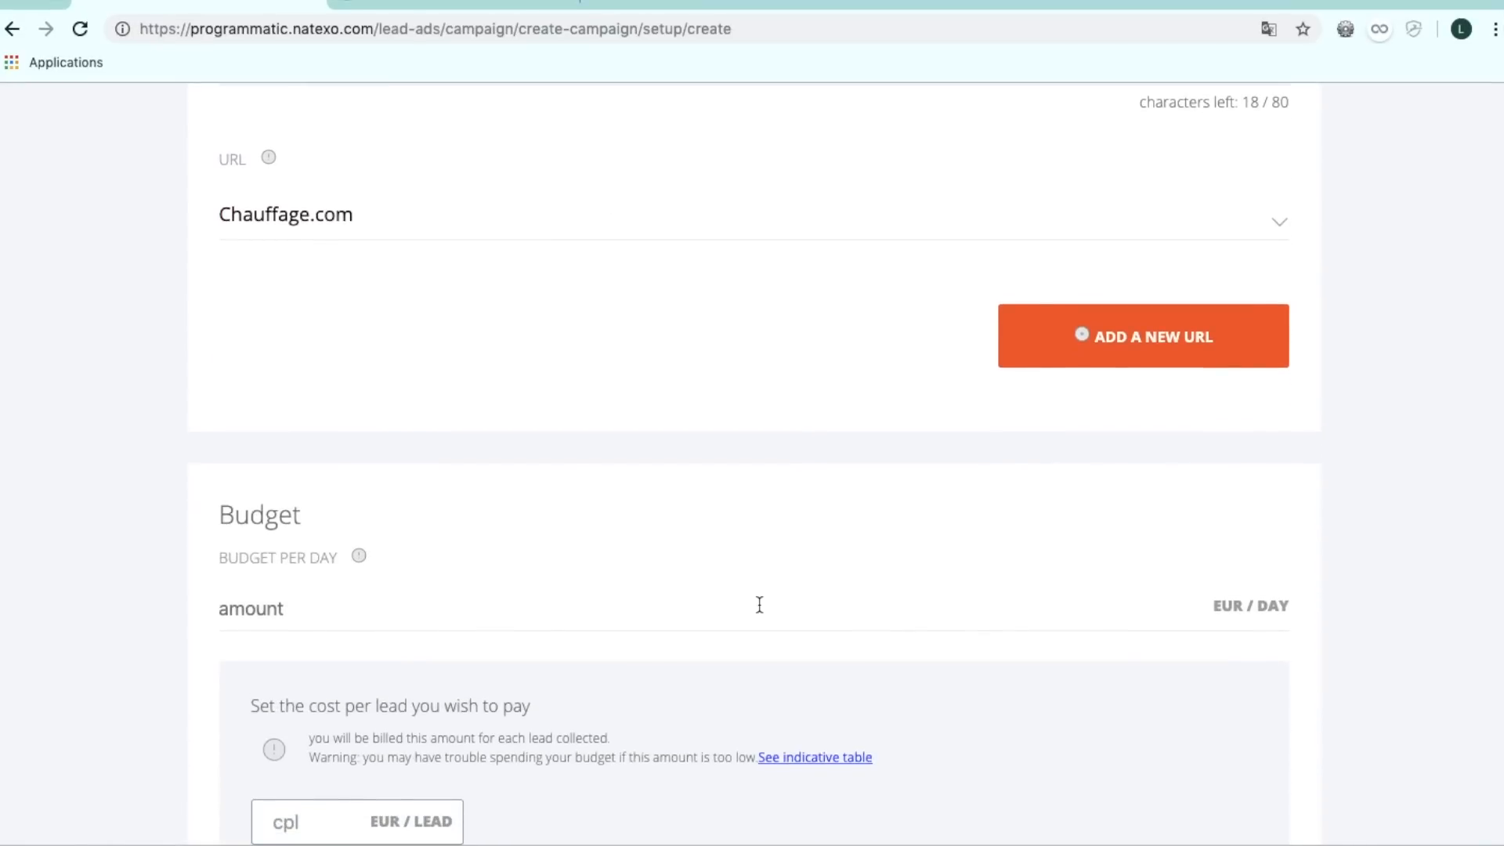
scroll(759, 604, "down", 1)
Set a 100 EUR daily budget and a 15 EUR cost per lead, then continue to Fields.
left_click(749, 560)
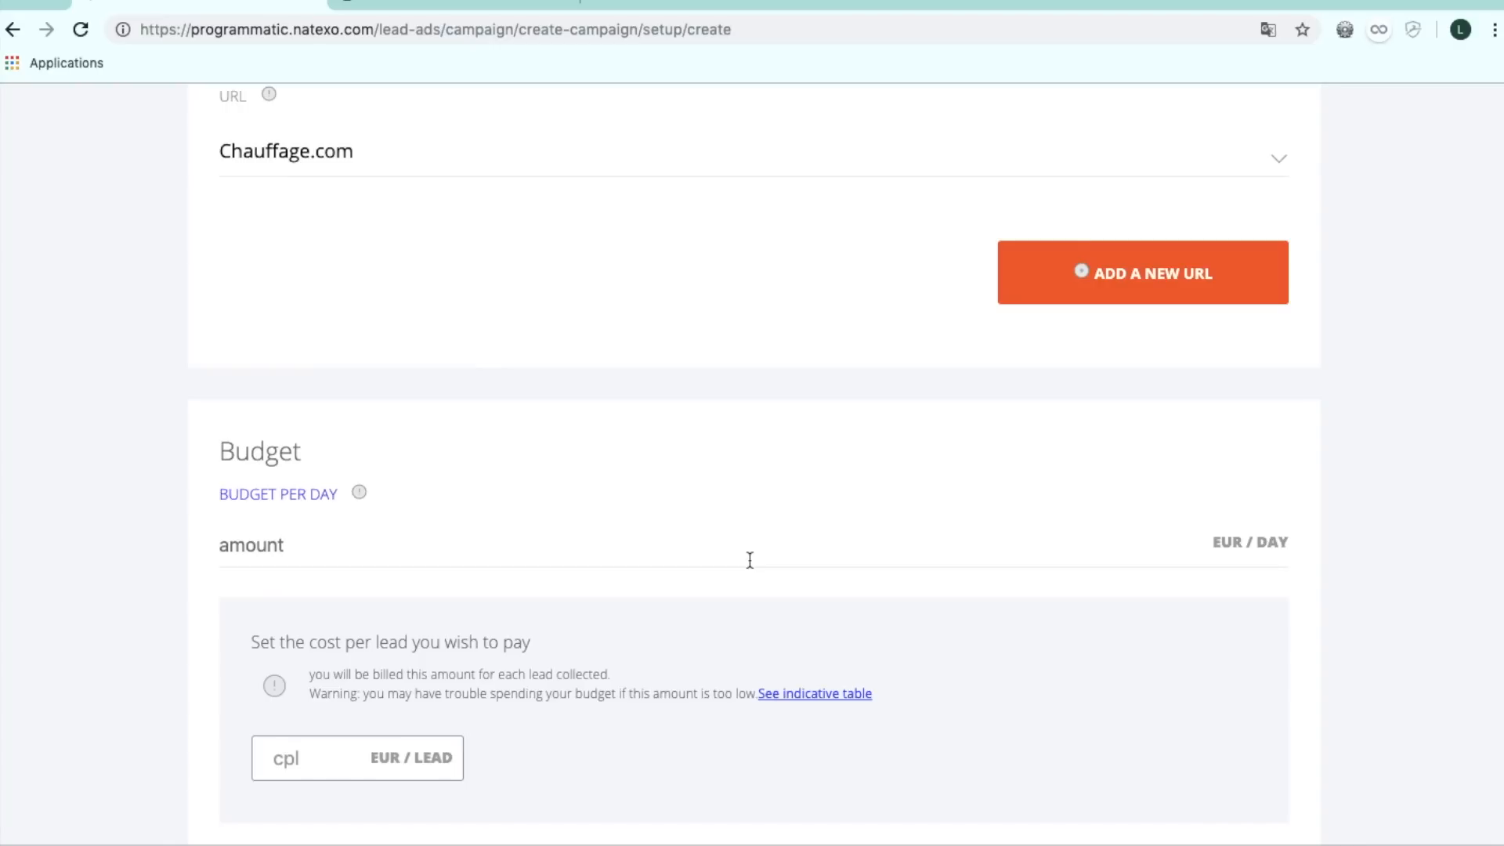
type("100")
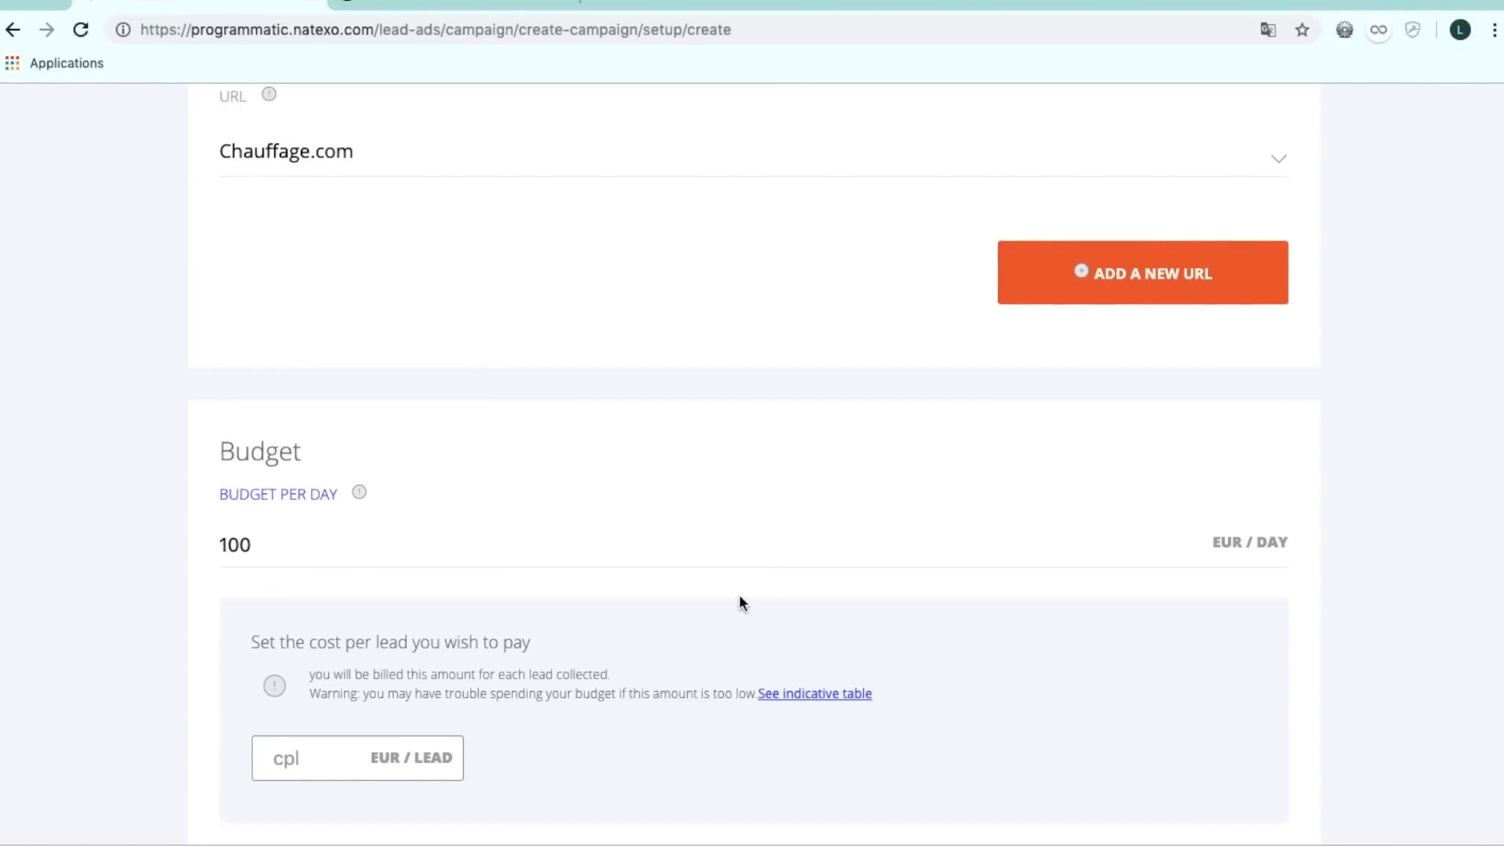
scroll(739, 603, "down", 1)
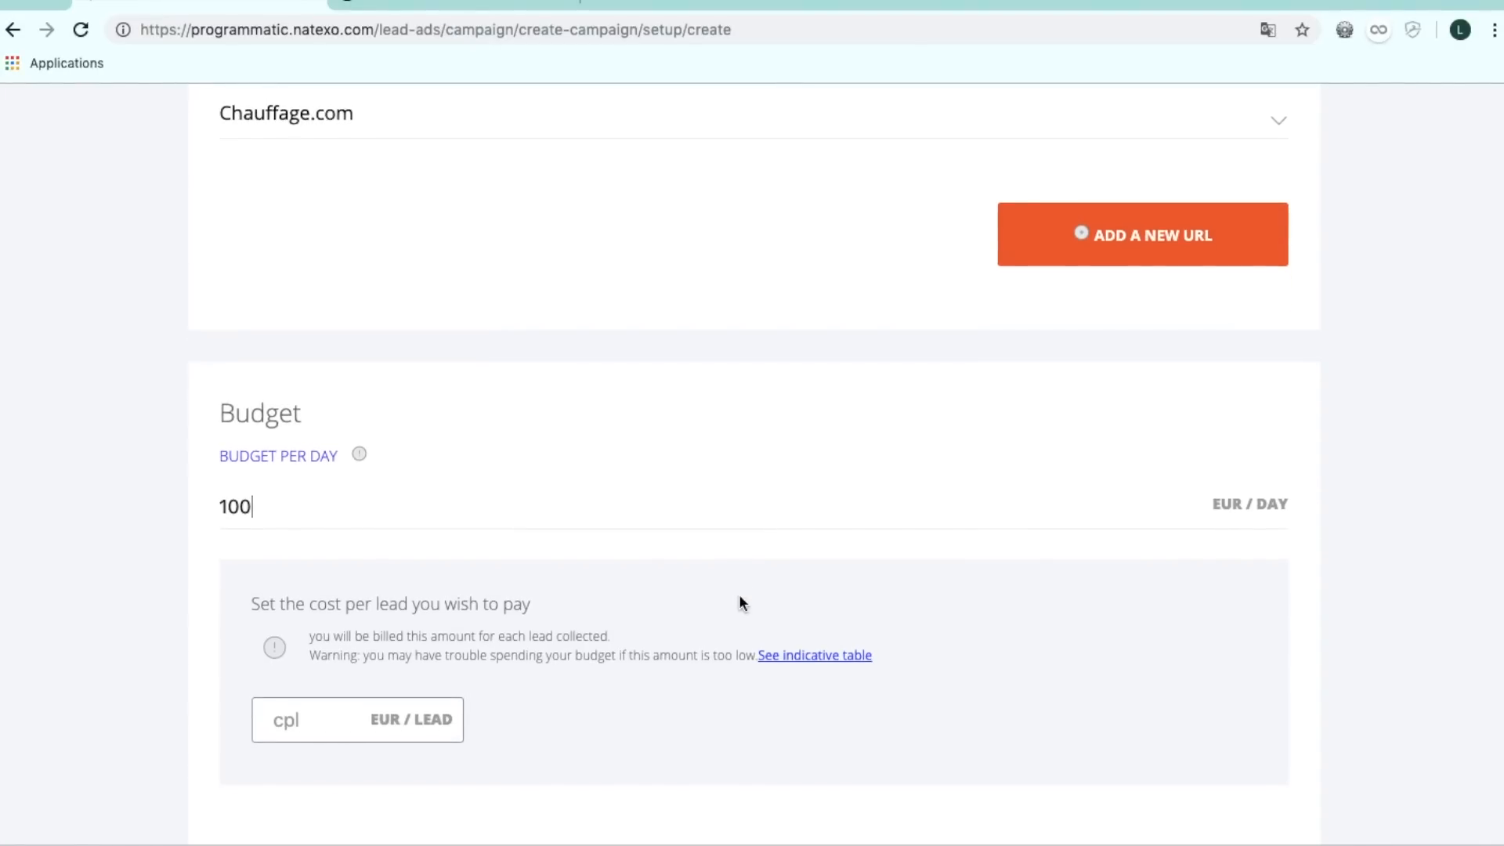
left_click(345, 709)
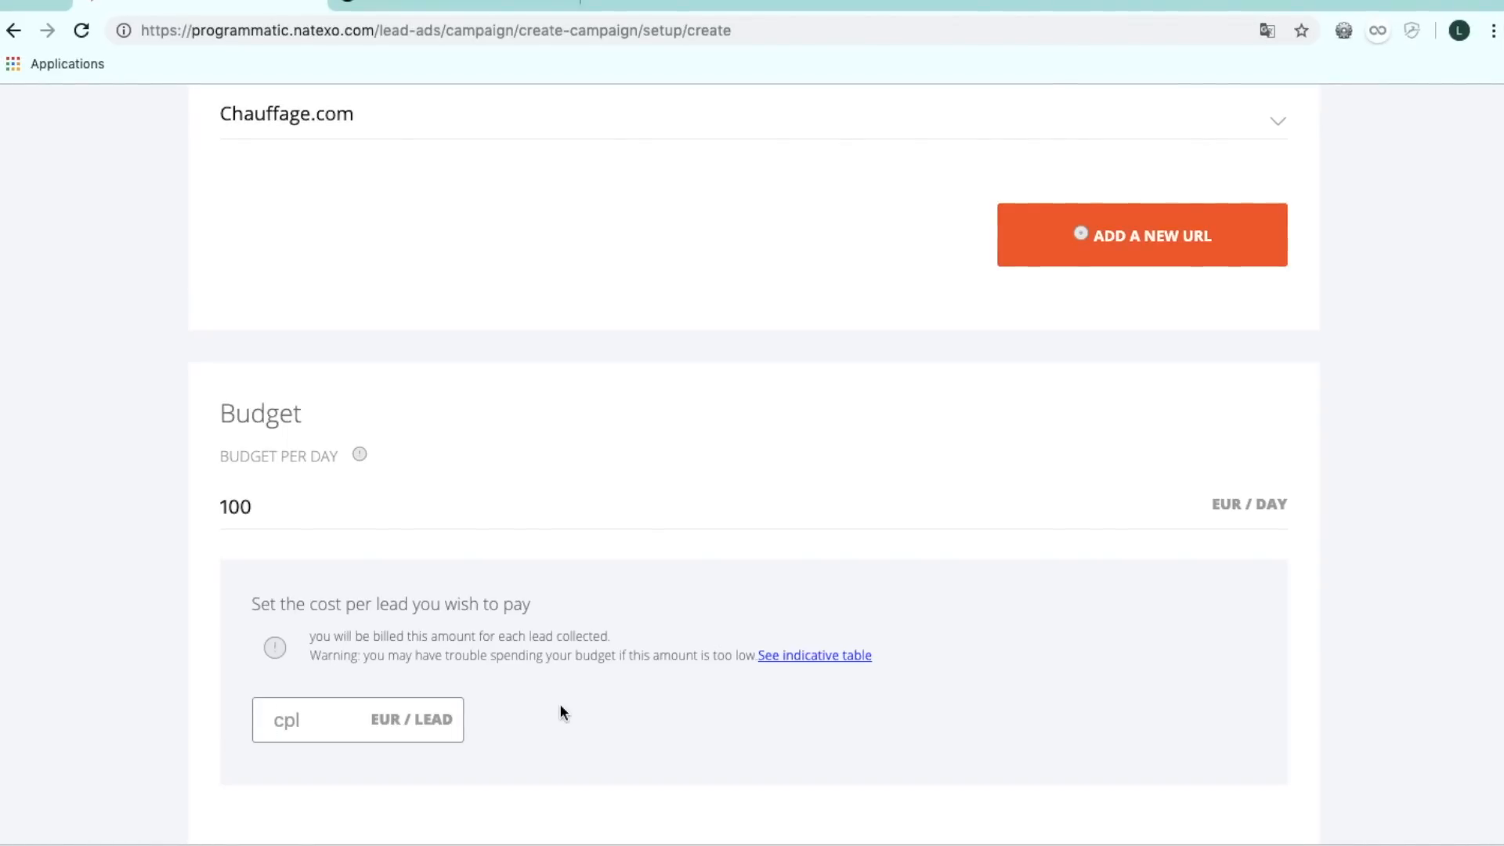
type("15")
scroll(752, 470, "down", 3)
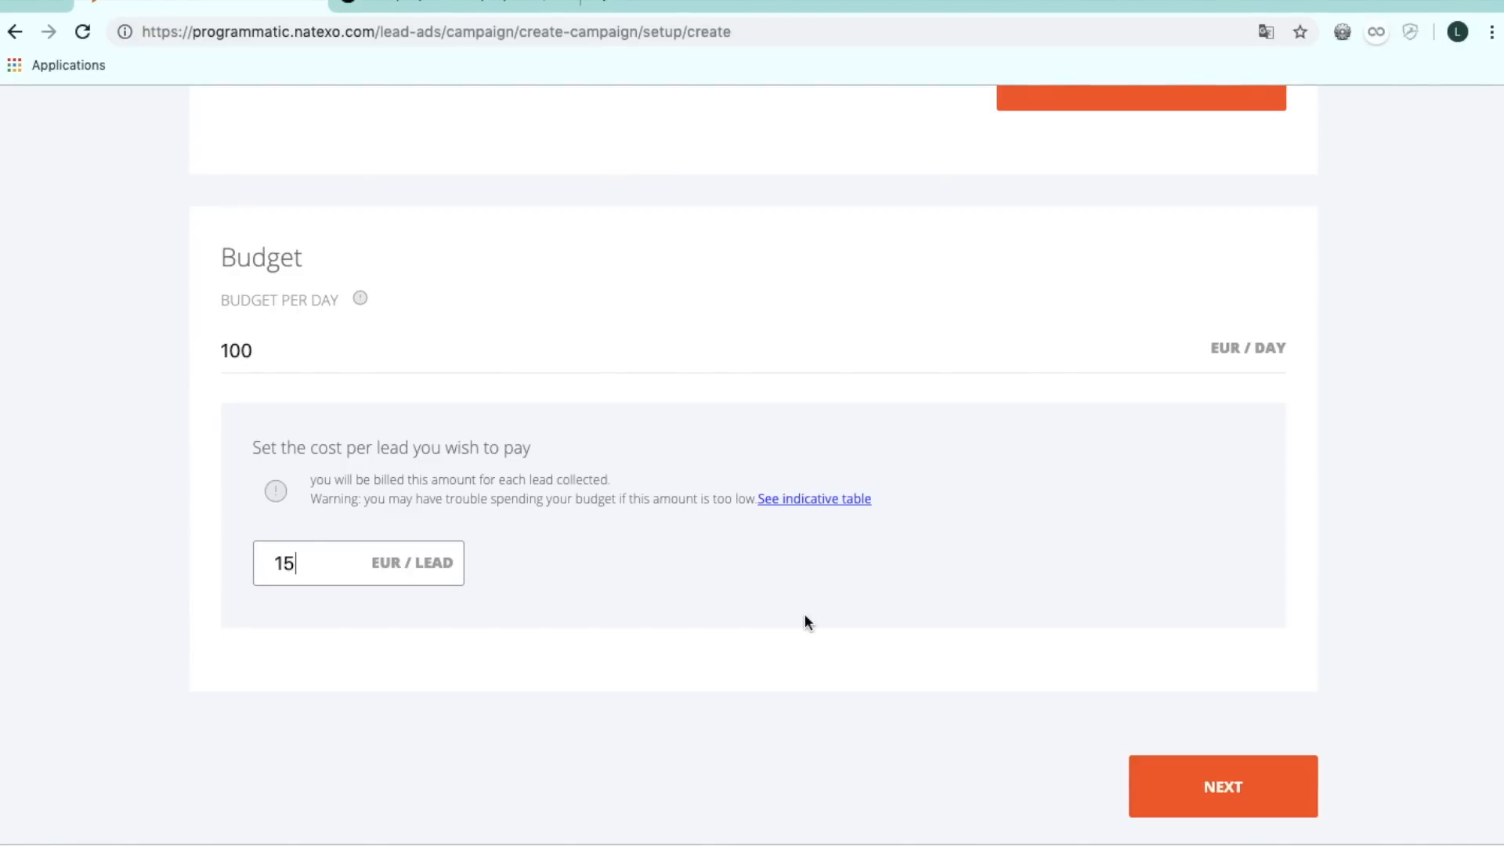
left_click(1201, 811)
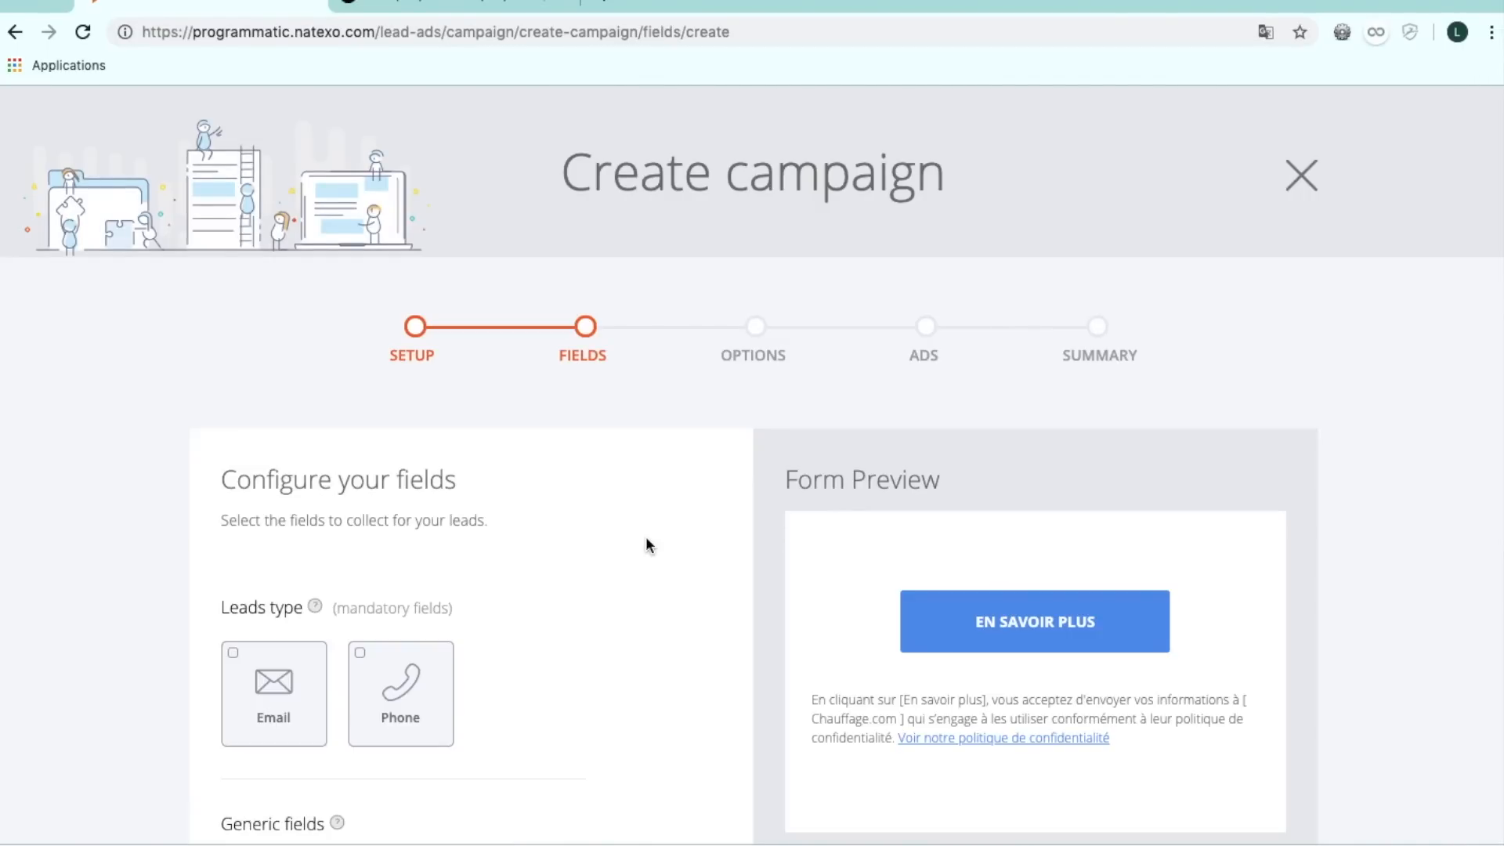
Select email and phone as collected lead fields.
scroll(647, 544, "down", 3)
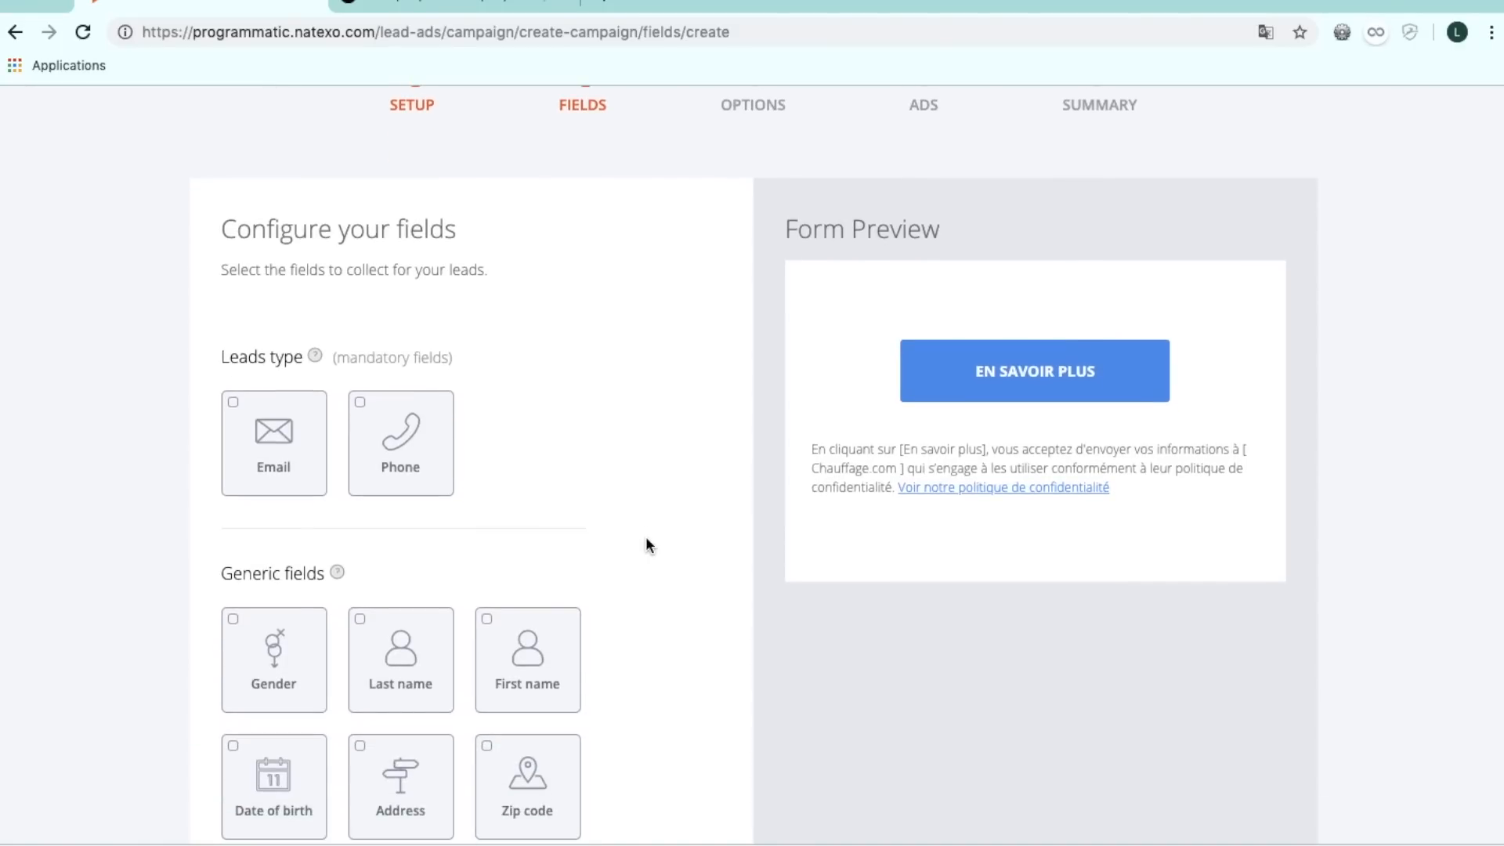
left_click(303, 493)
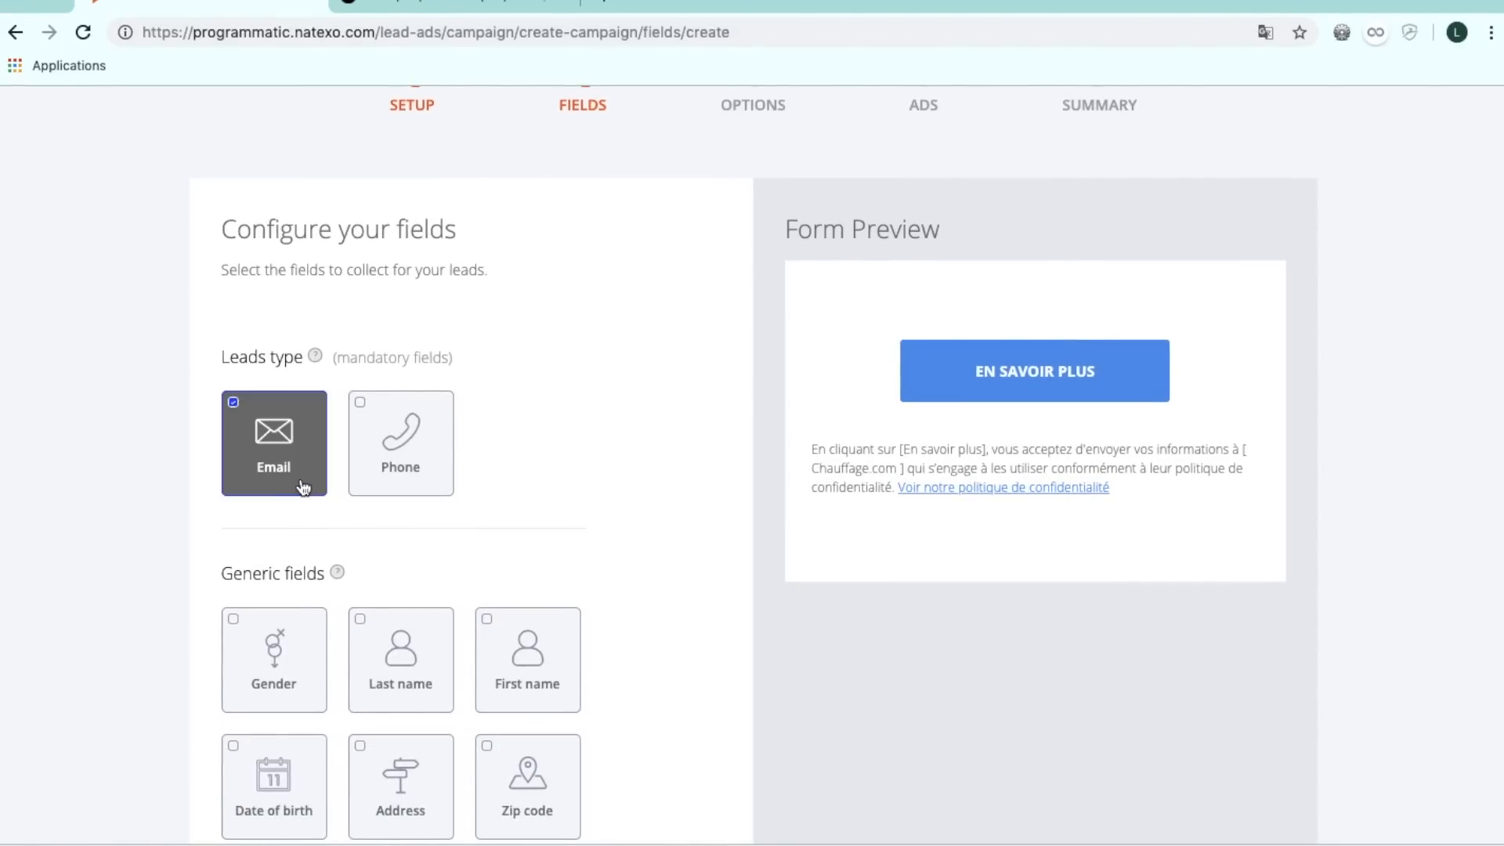
left_click(394, 481)
Add Gender, First name, Last name, Zip code and Date of birth fields to the form.
scroll(434, 583, "down", 2)
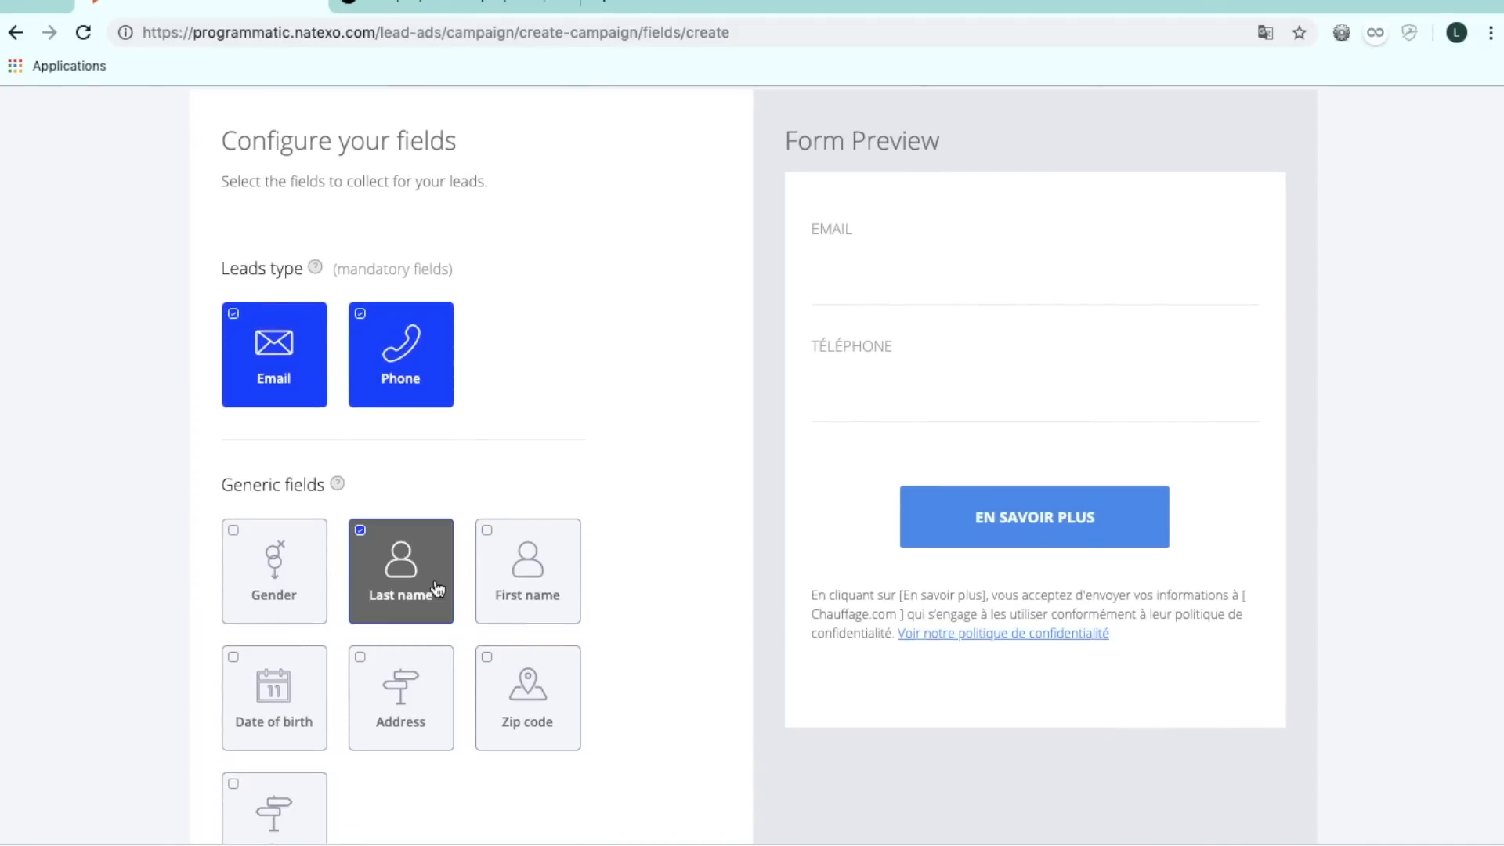
double_click(382, 595)
left_click(270, 580)
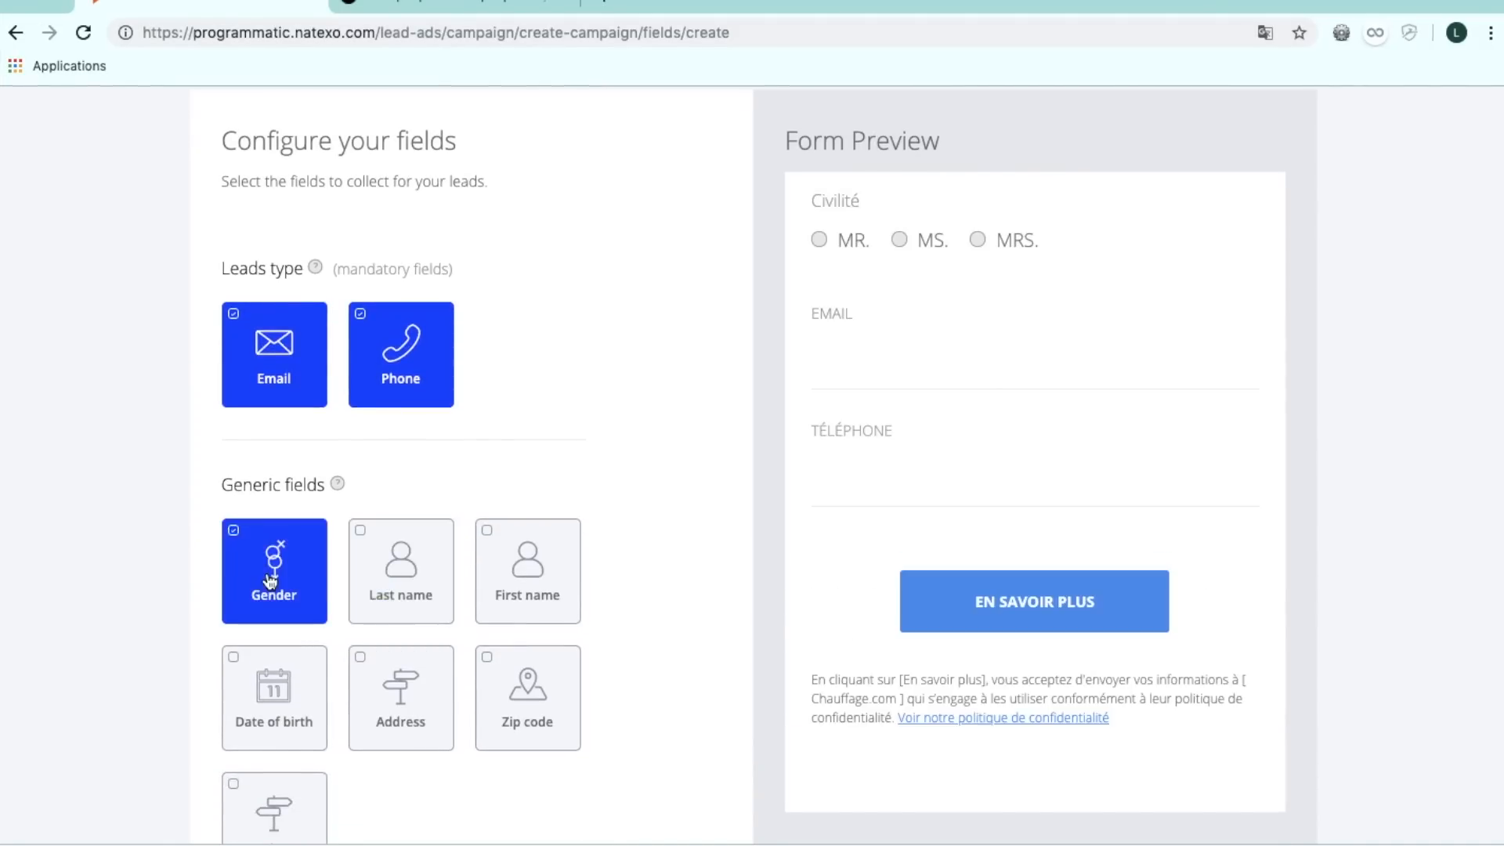
left_click(500, 586)
left_click(403, 583)
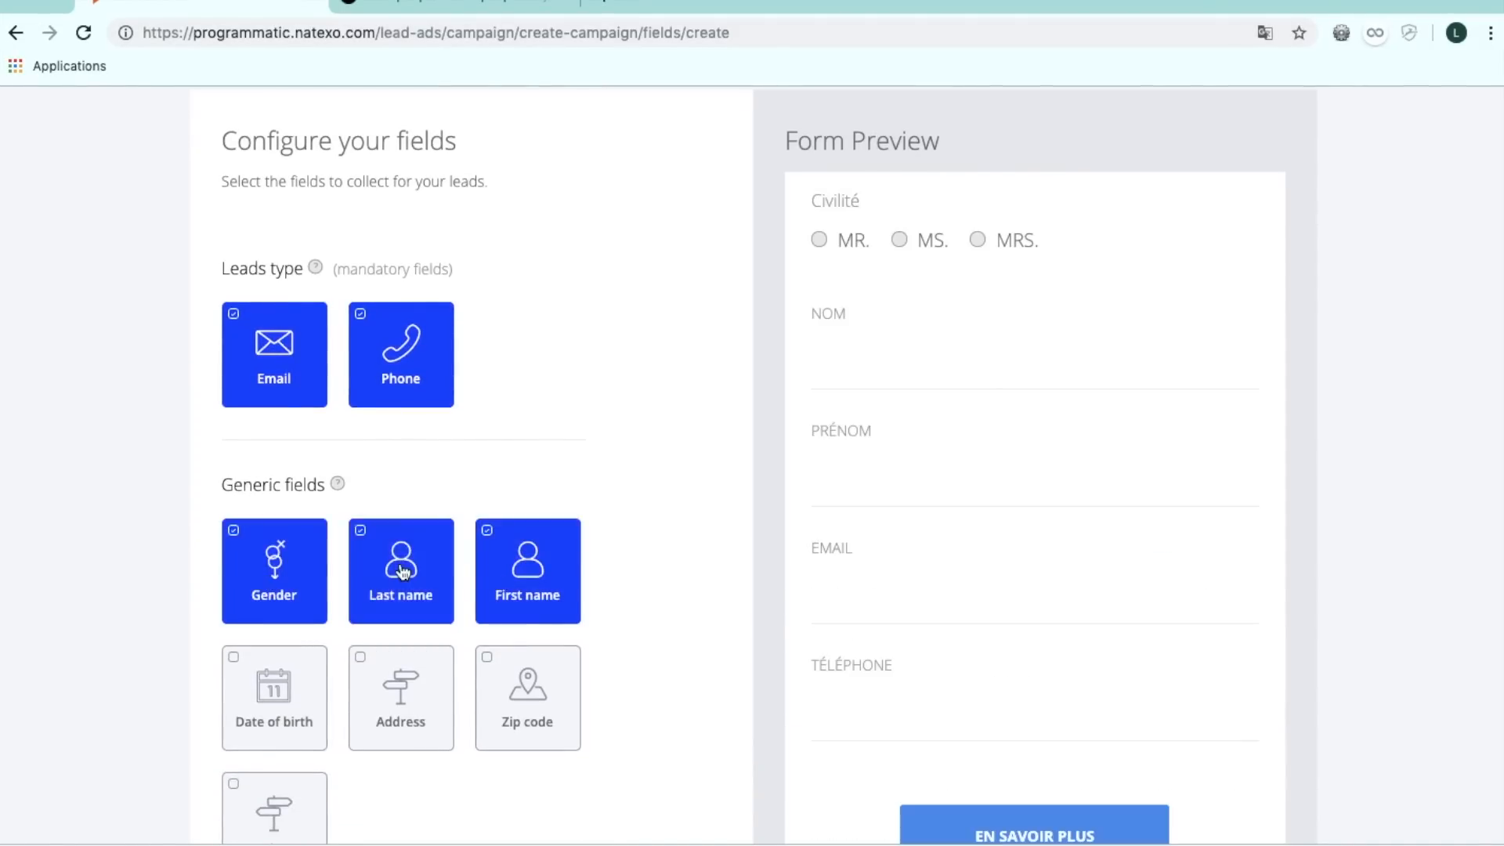
left_click(516, 693)
scroll(515, 693, "down", 3)
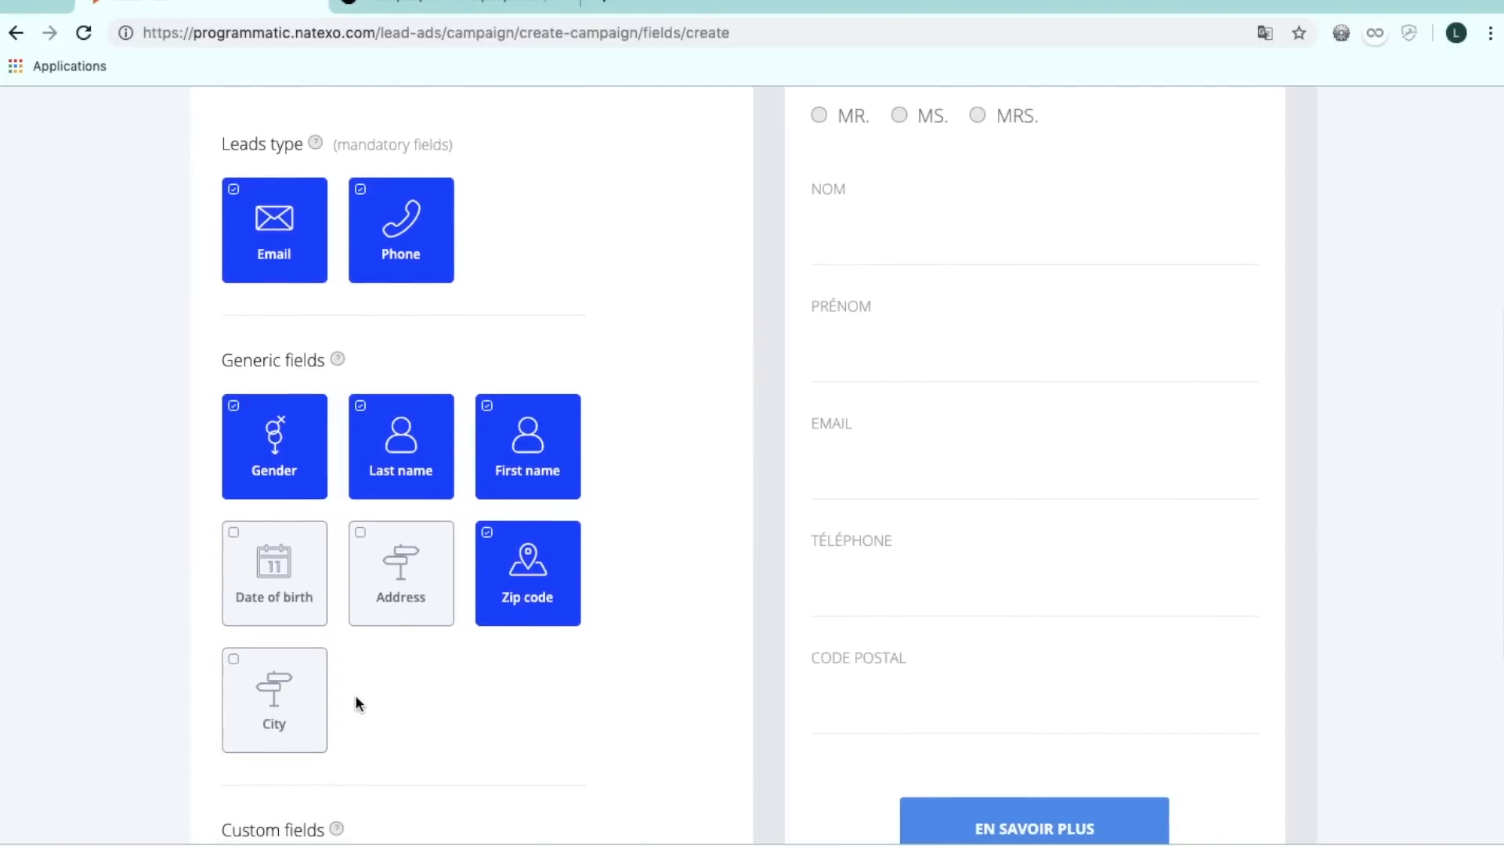
scroll(336, 658, "down", 2)
left_click(280, 603)
scroll(468, 666, "down", 3)
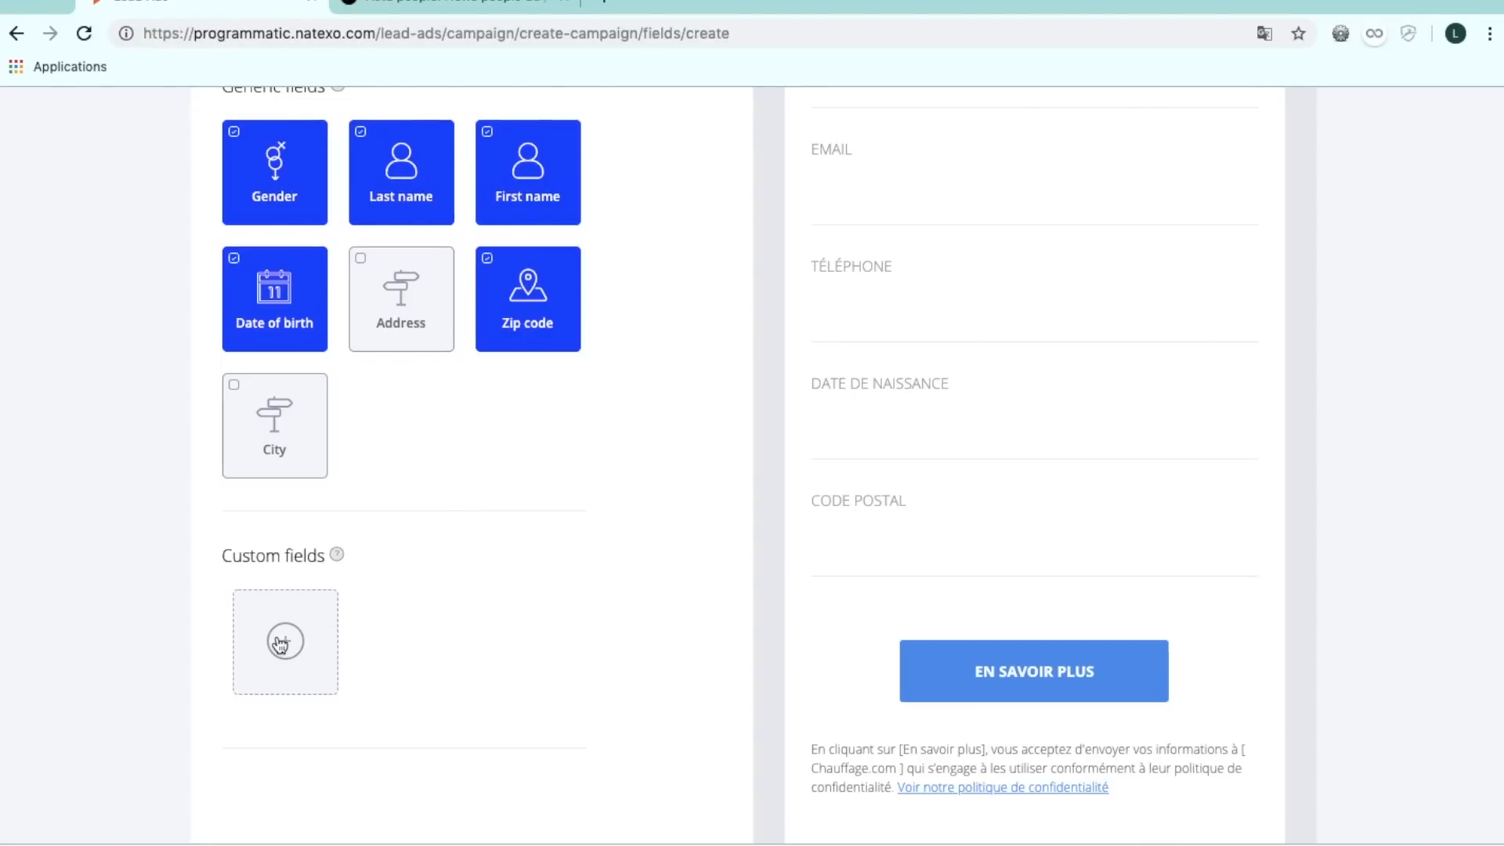
Open the custom question form, close it without adding one, and continue to Options.
left_click(320, 644)
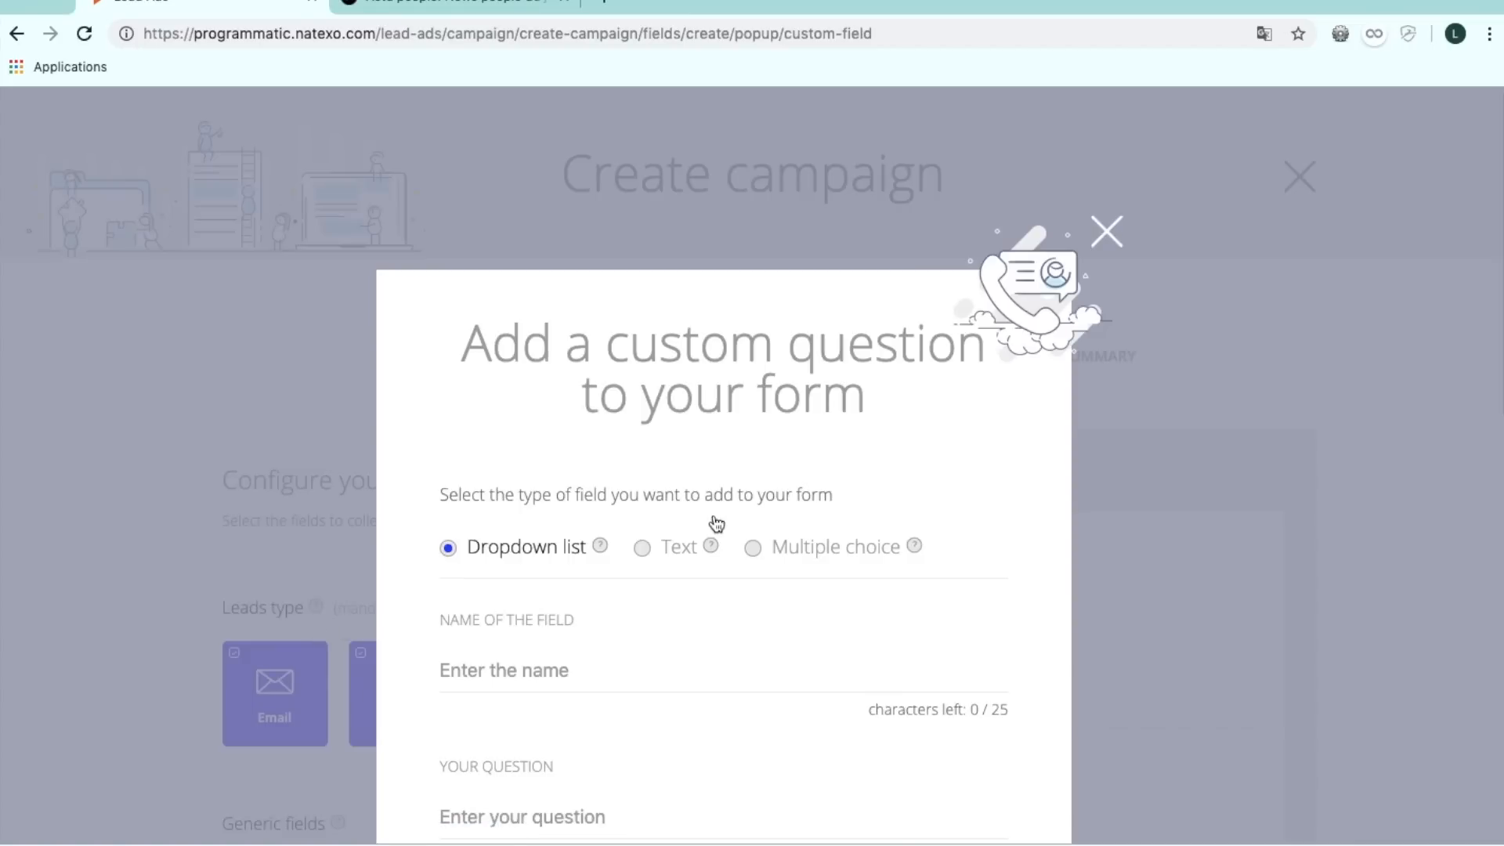
scroll(715, 518, "down", 5)
scroll(714, 517, "up", 5)
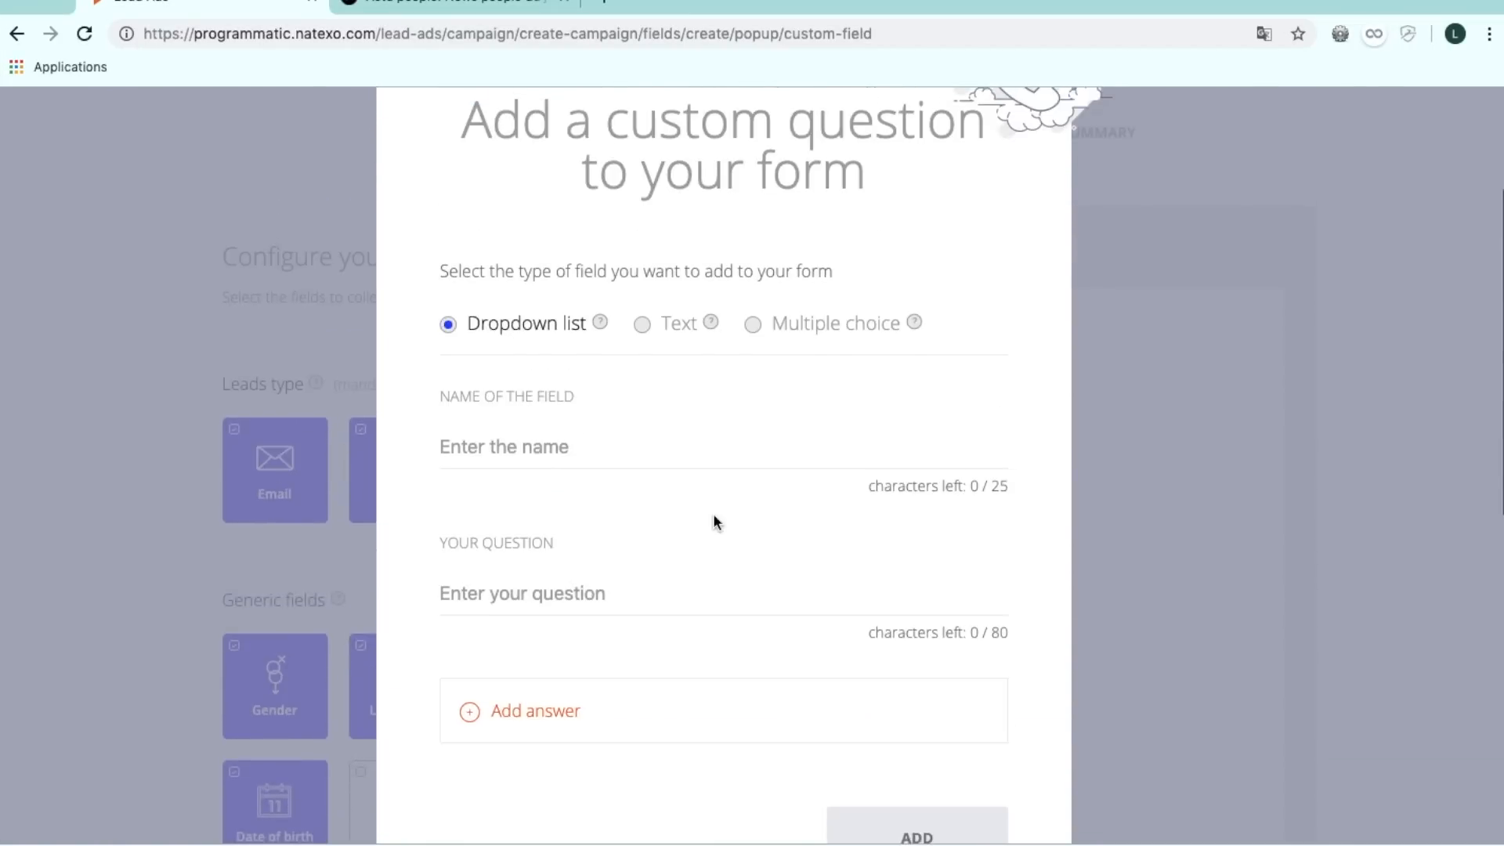
left_click(1106, 165)
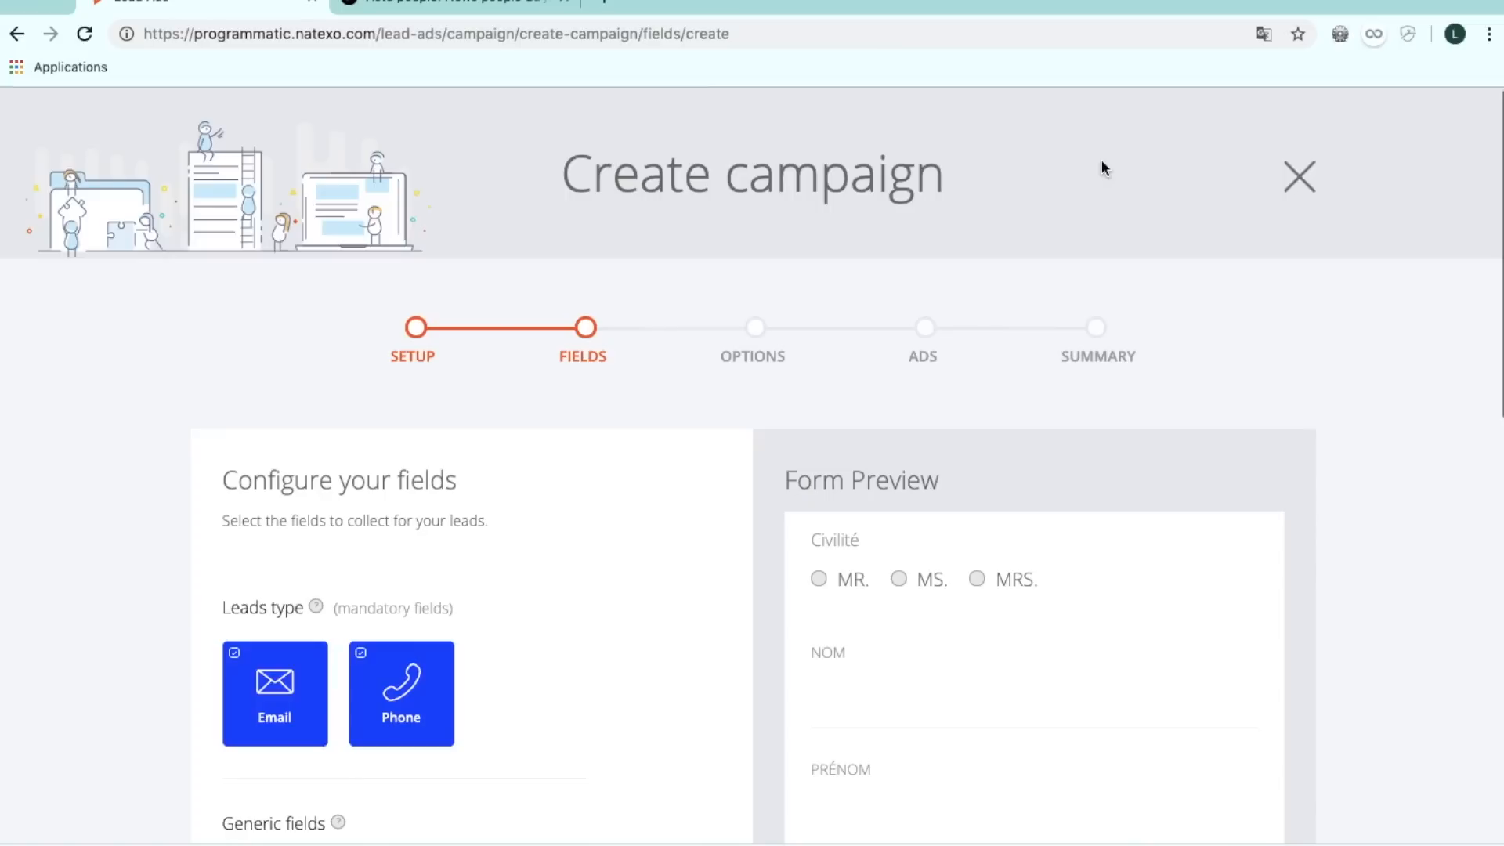
scroll(908, 559, "down", 7)
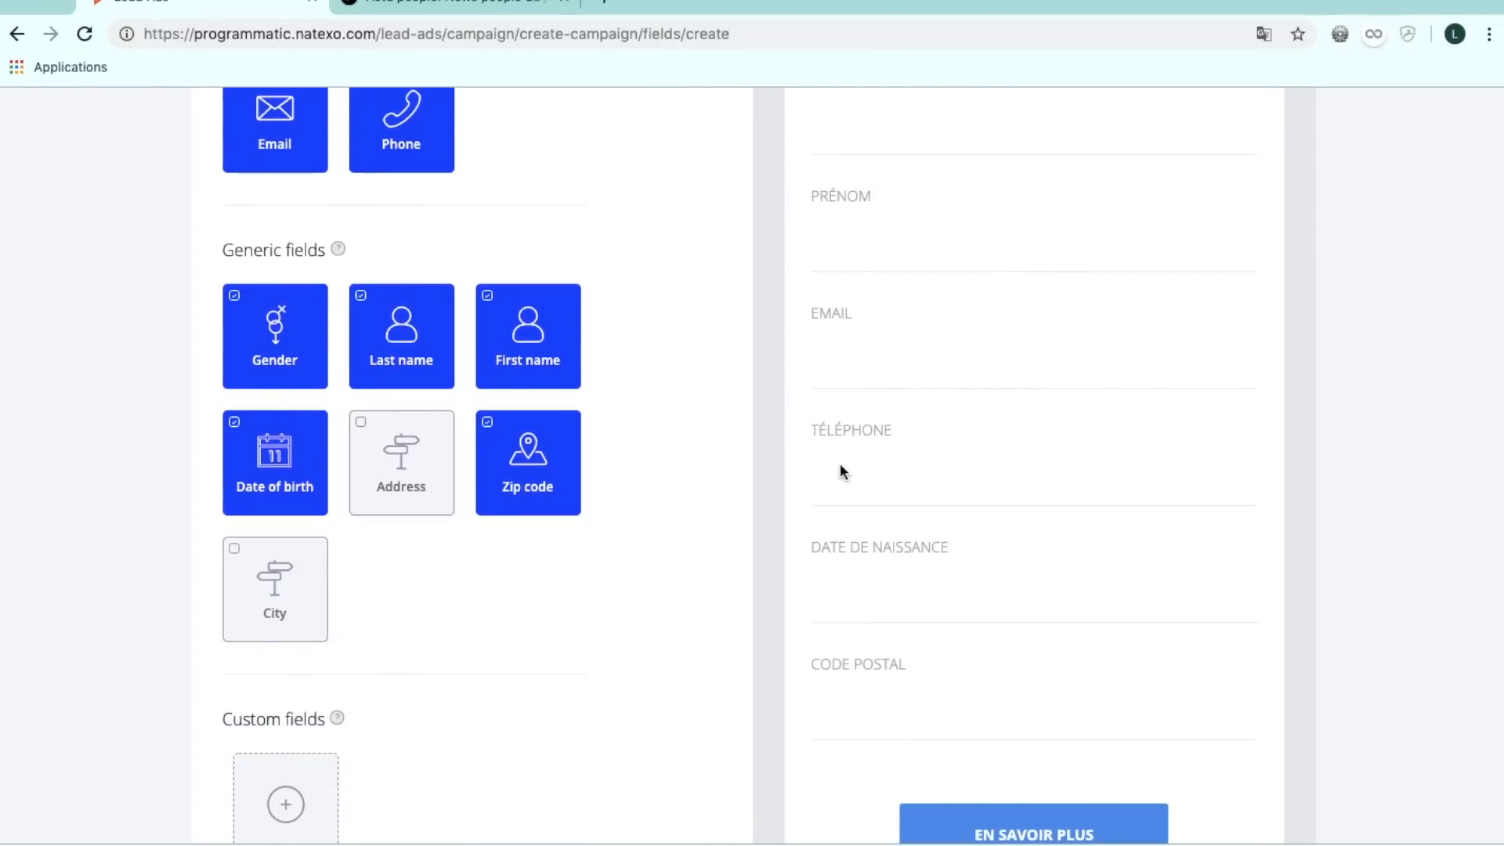
scroll(909, 575, "up", 8)
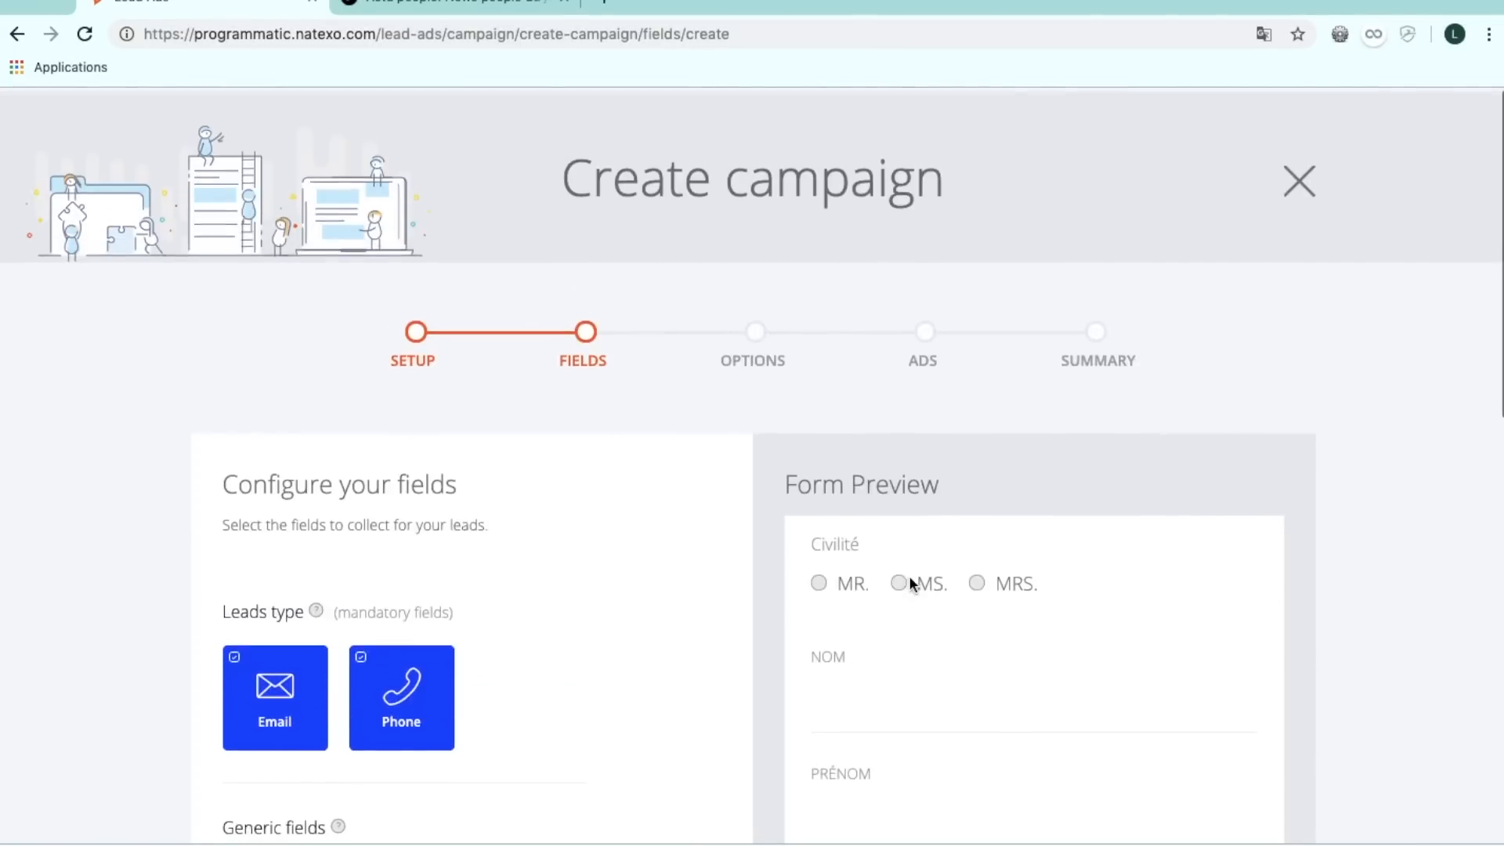
scroll(909, 584, "down", 8)
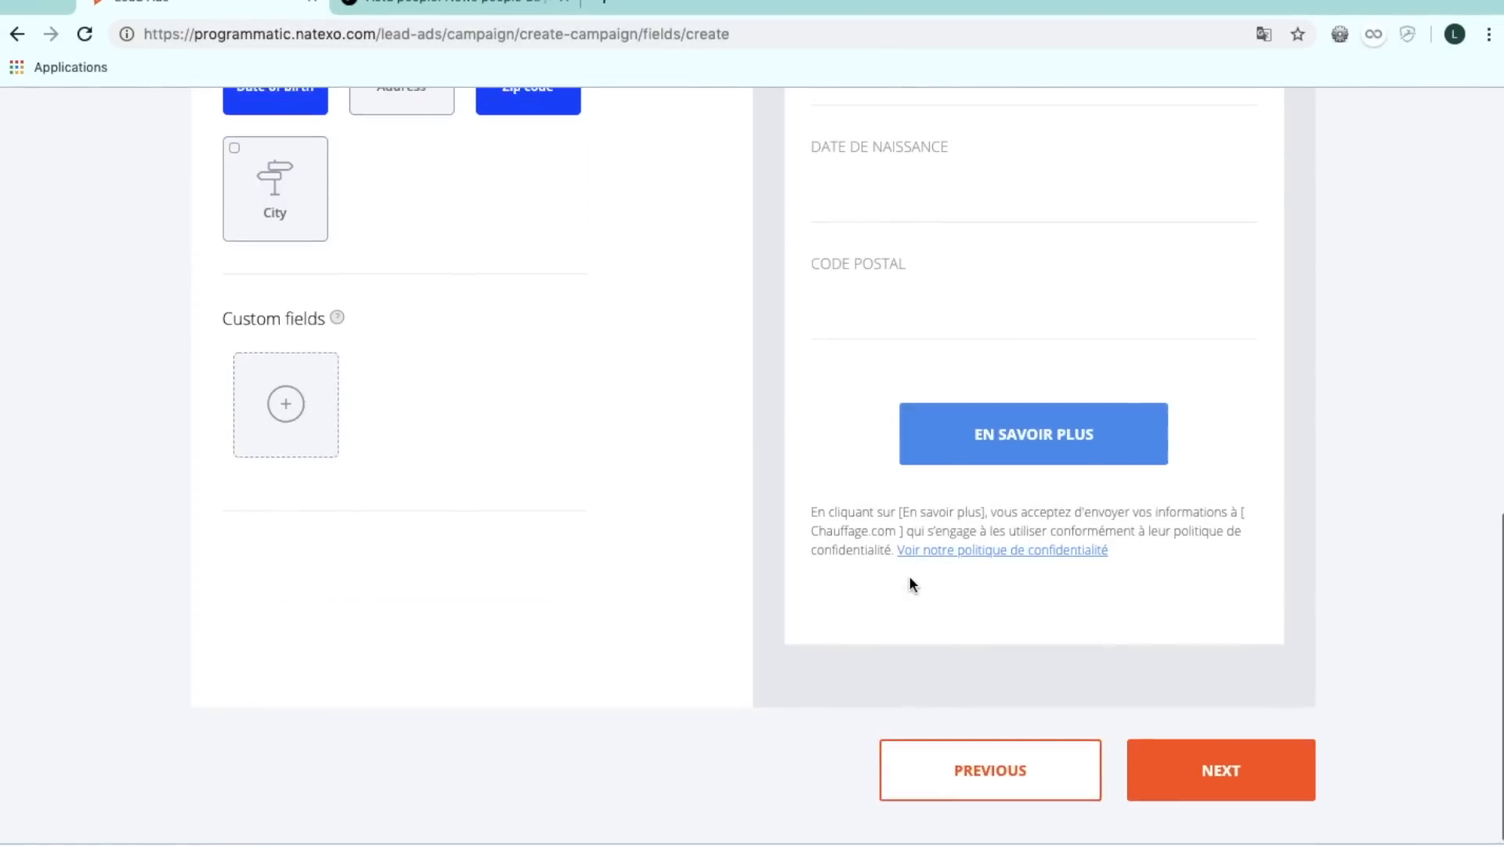
left_click(1197, 797)
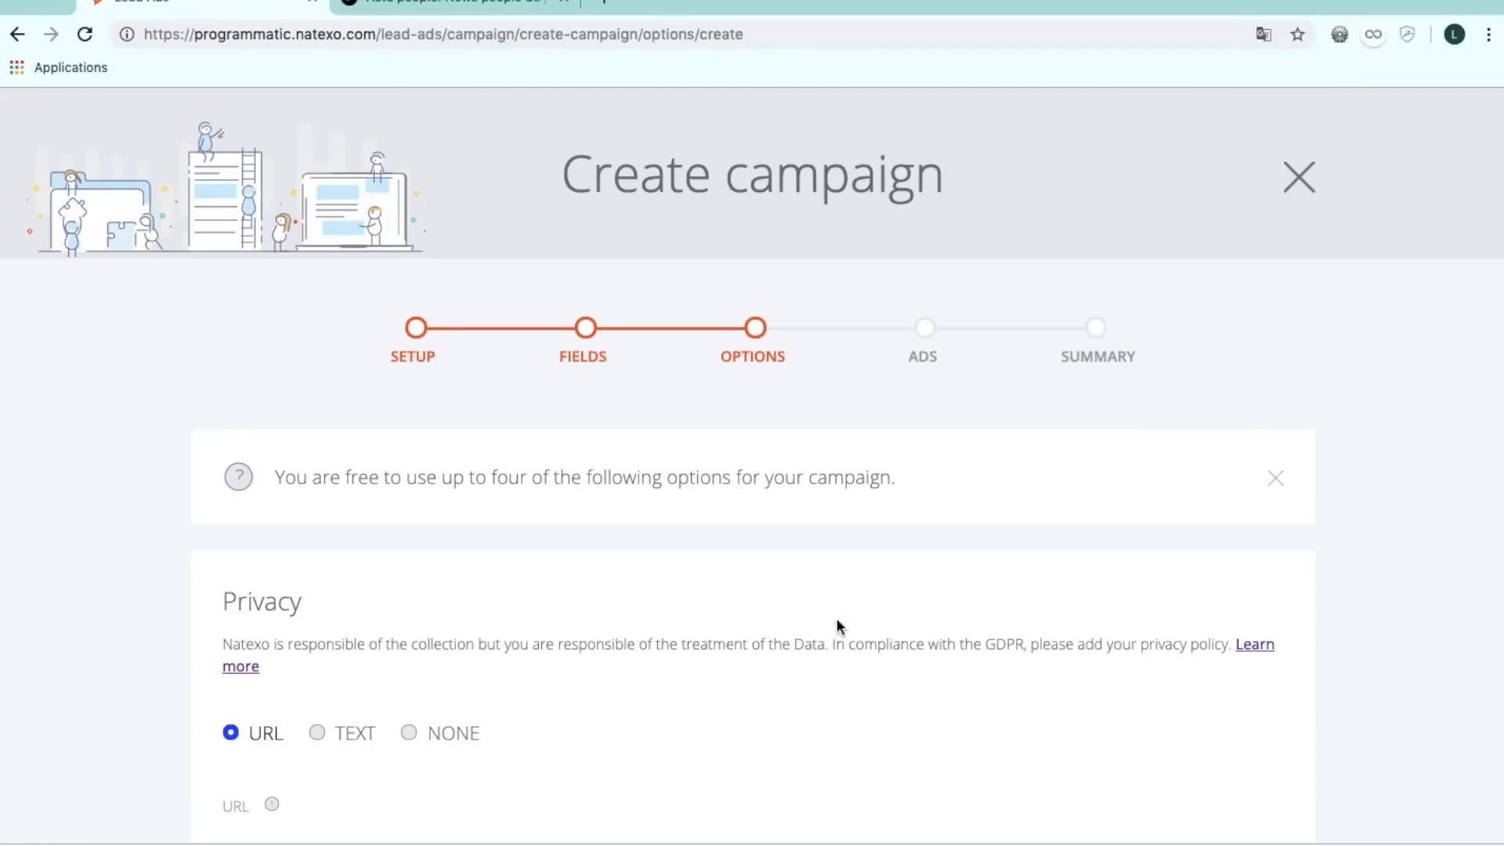
Set the privacy policy to None after briefly trying the Text option.
scroll(503, 636, "down", 3)
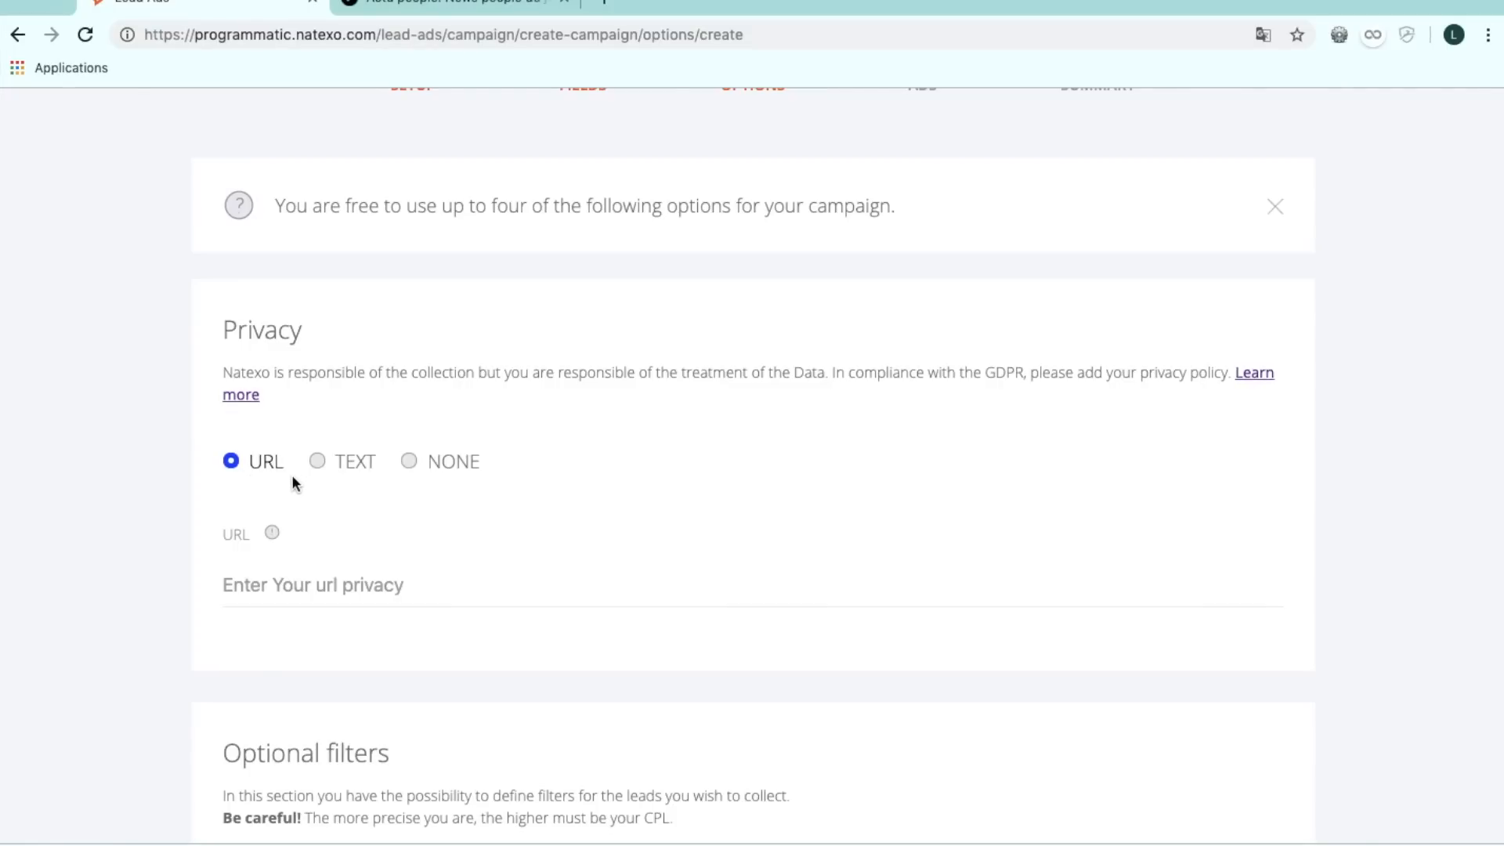
left_click(316, 462)
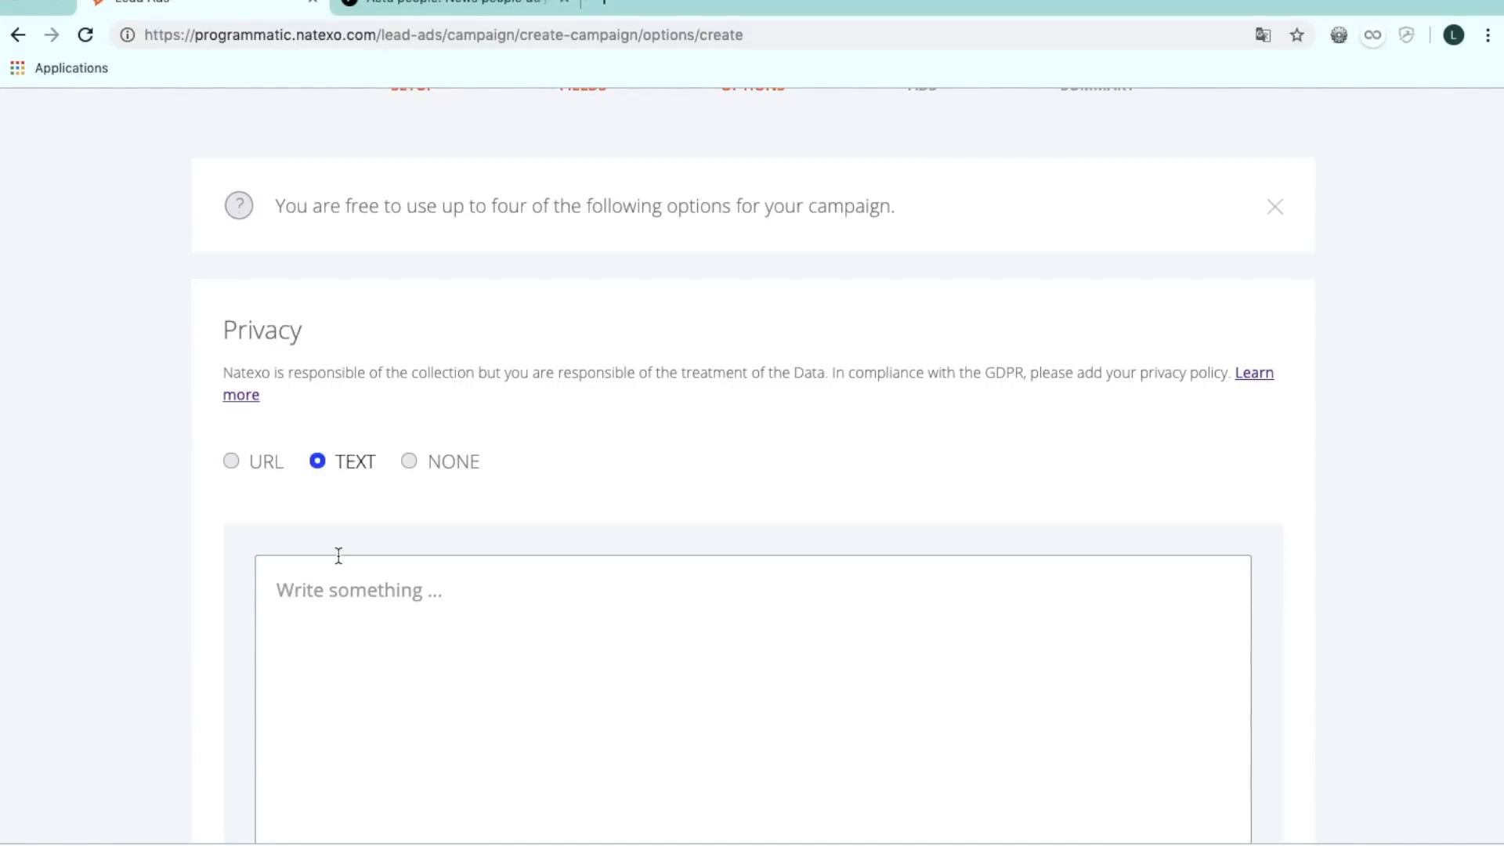
left_click(411, 461)
Set the age filter's minimum age to 40, targeting 40 to 80+.
scroll(469, 458, "down", 6)
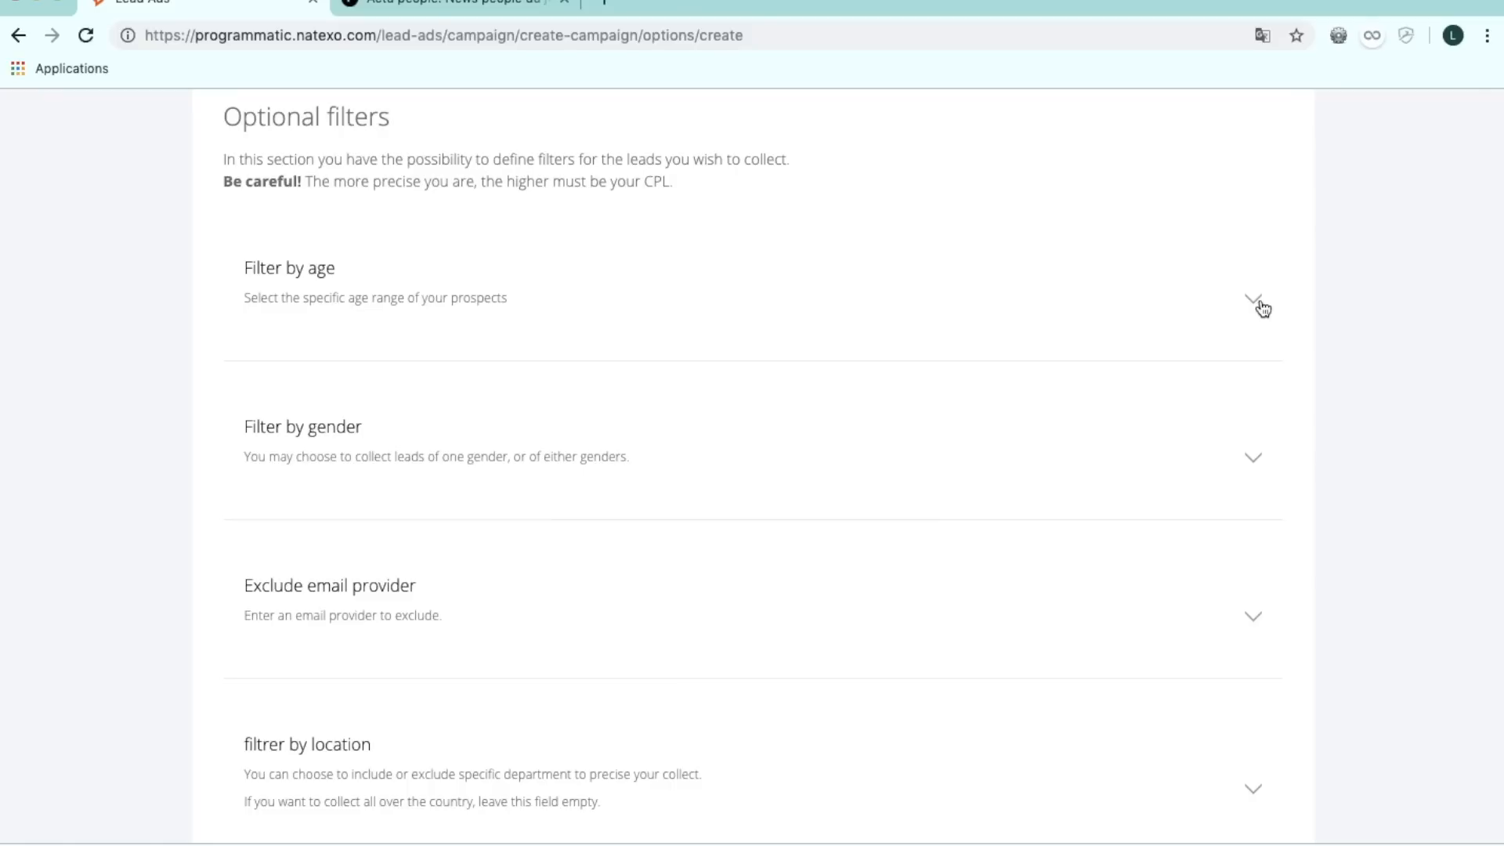
left_click(1260, 305)
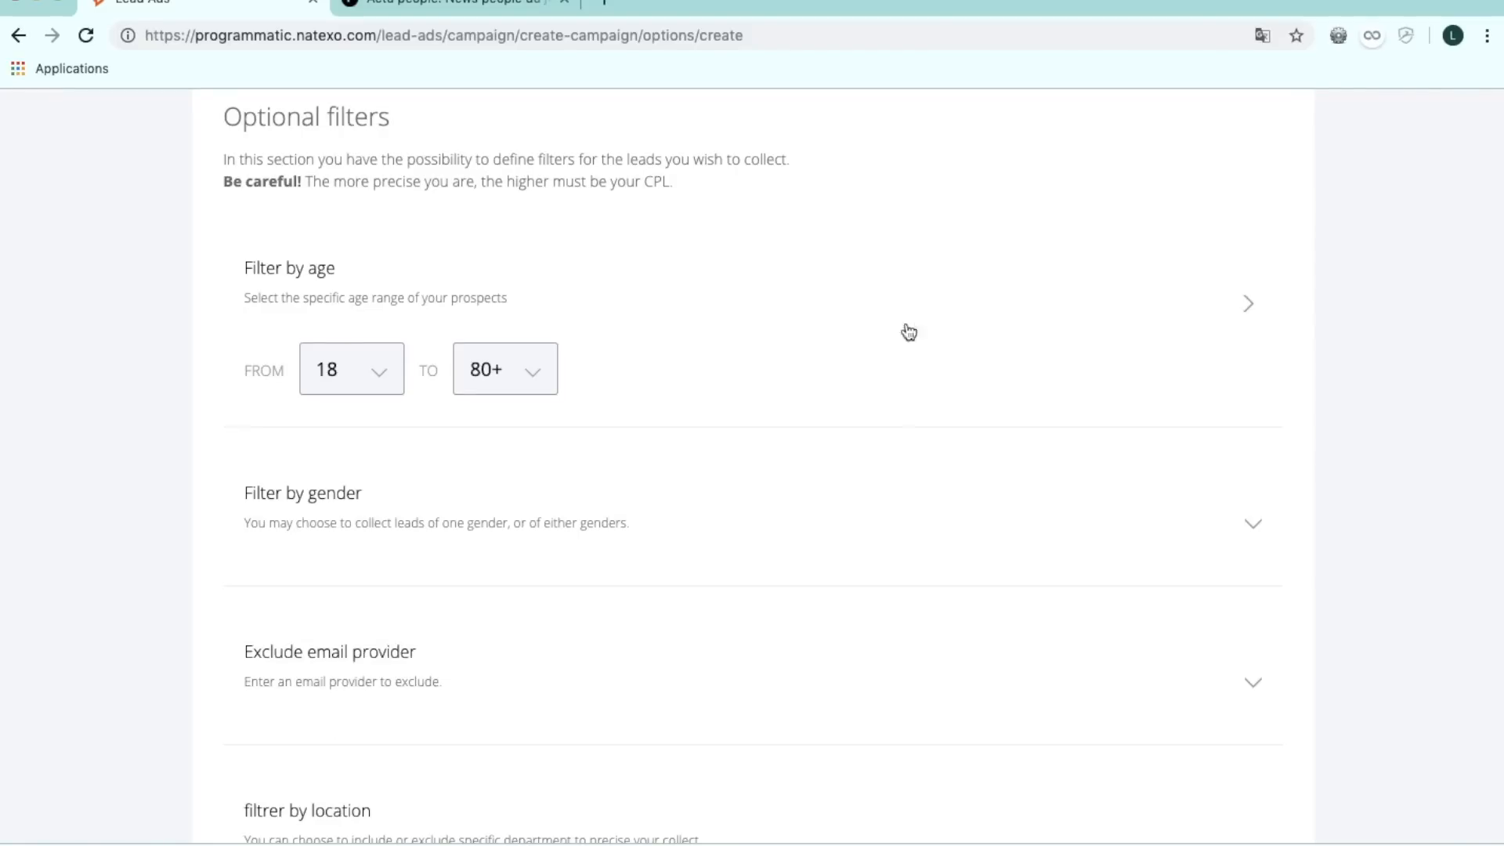
left_click(383, 377)
scroll(371, 486, "down", 10)
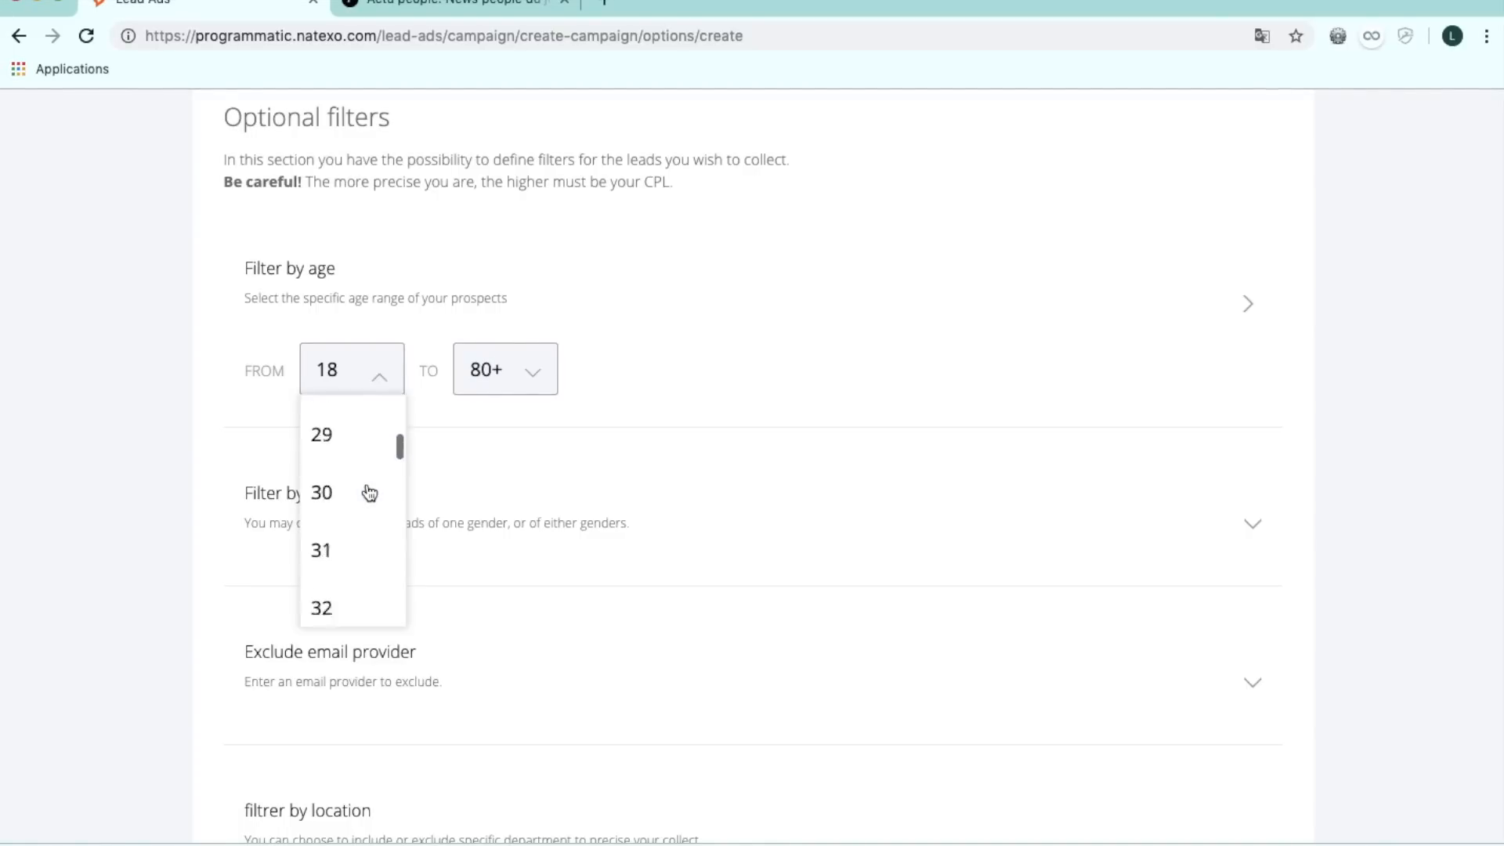
scroll(370, 492, "down", 5)
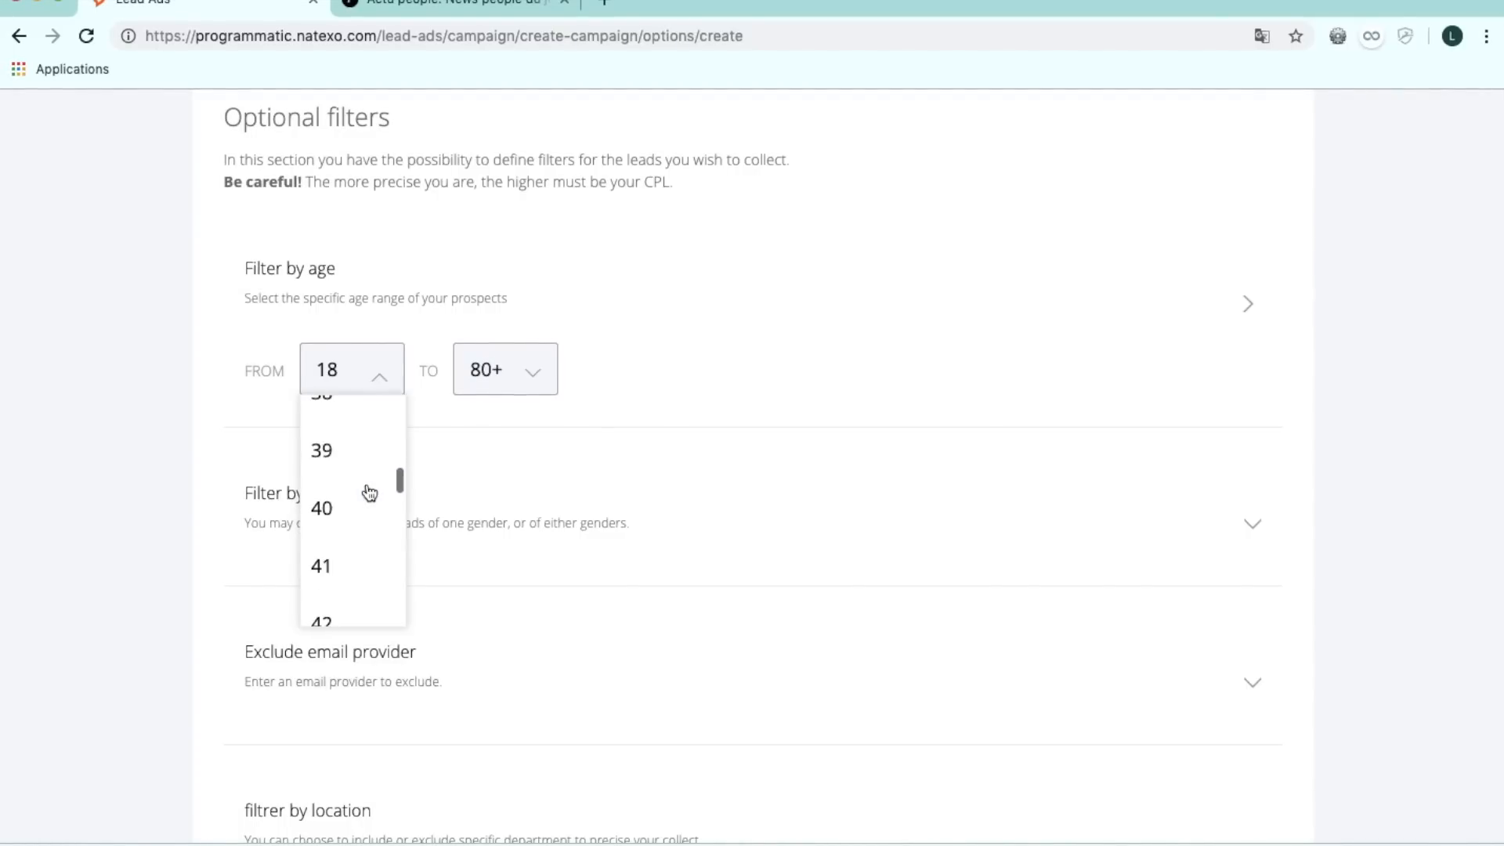
left_click(332, 509)
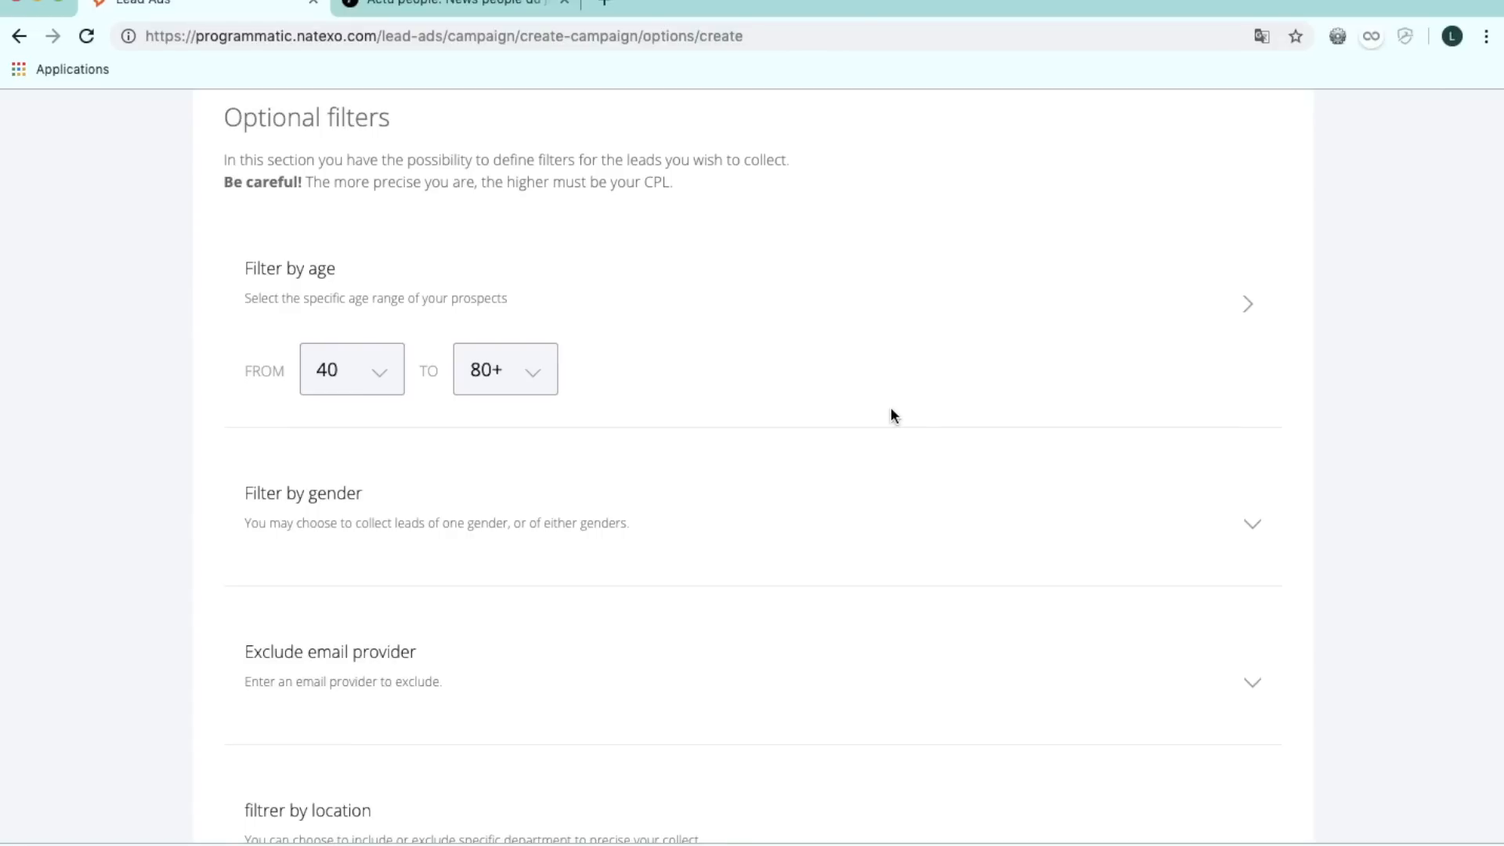
Open and close the gender filter, then expand the location filter settings.
scroll(1057, 525, "down", 1)
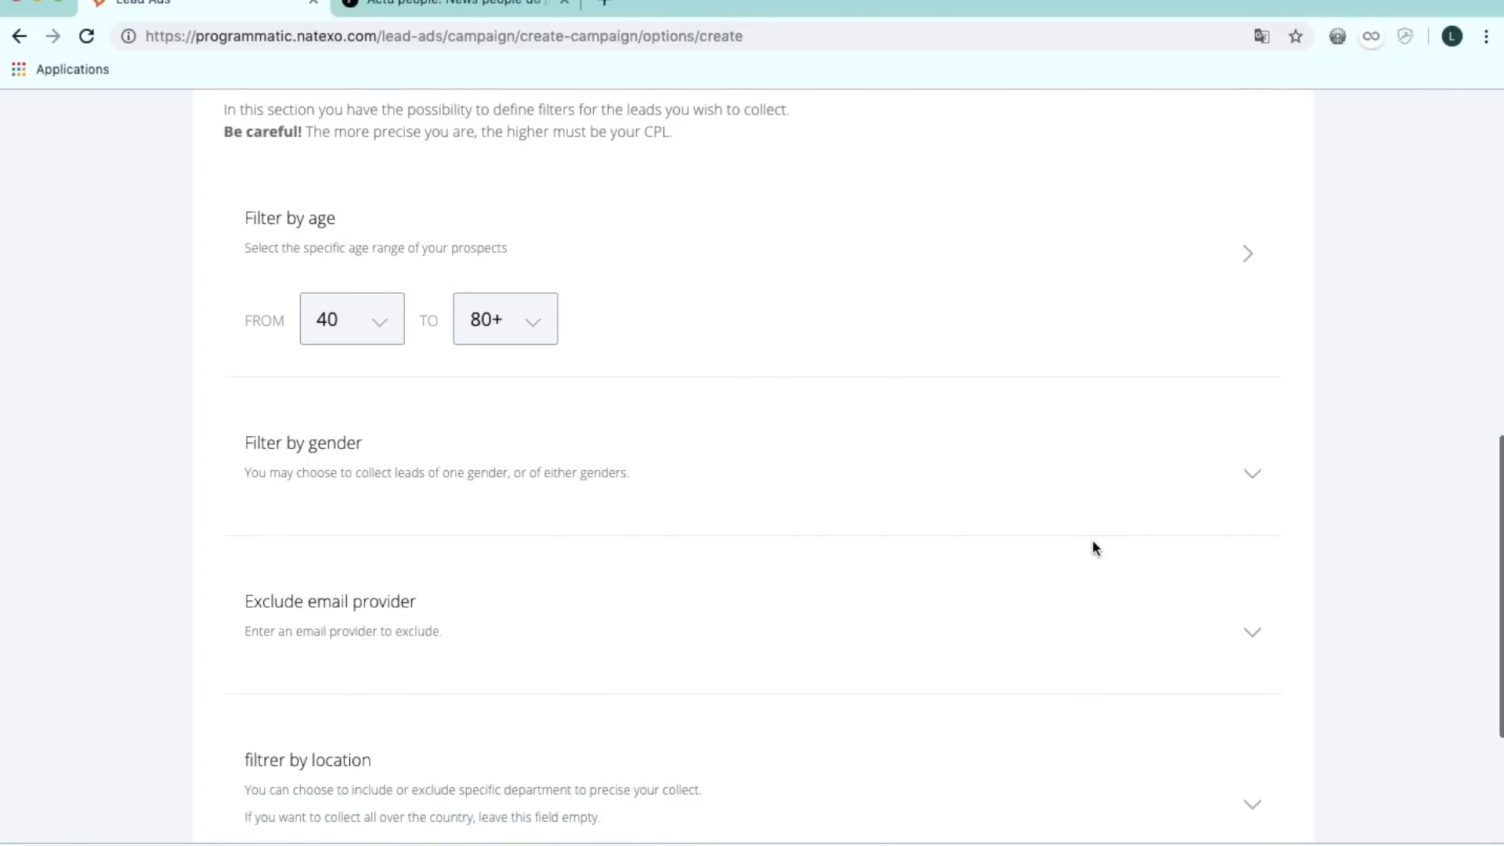
double_click(1248, 492)
left_click(1248, 492)
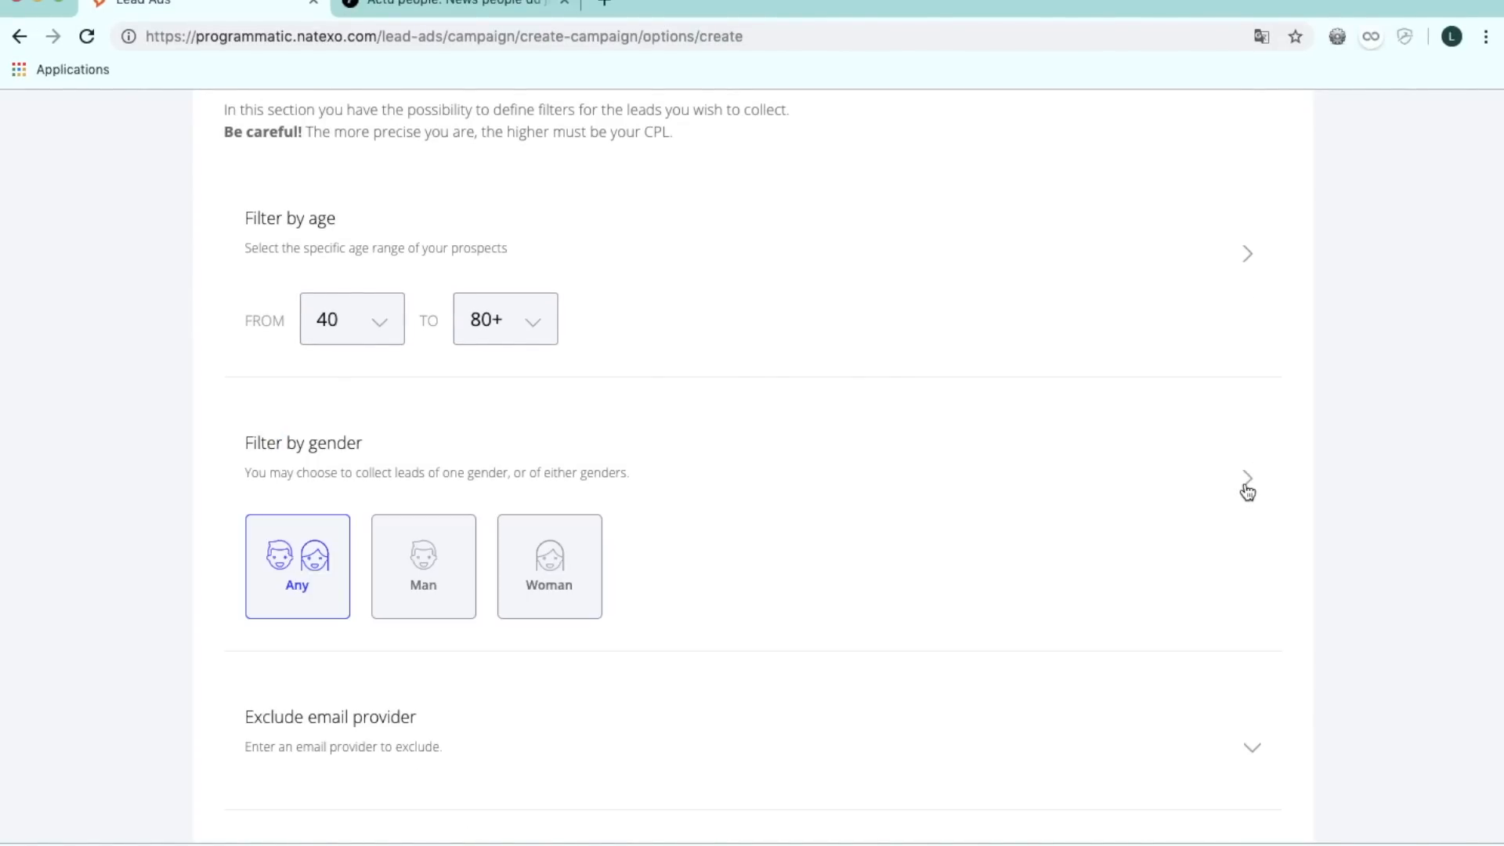
left_click(1248, 492)
scroll(1246, 490, "down", 3)
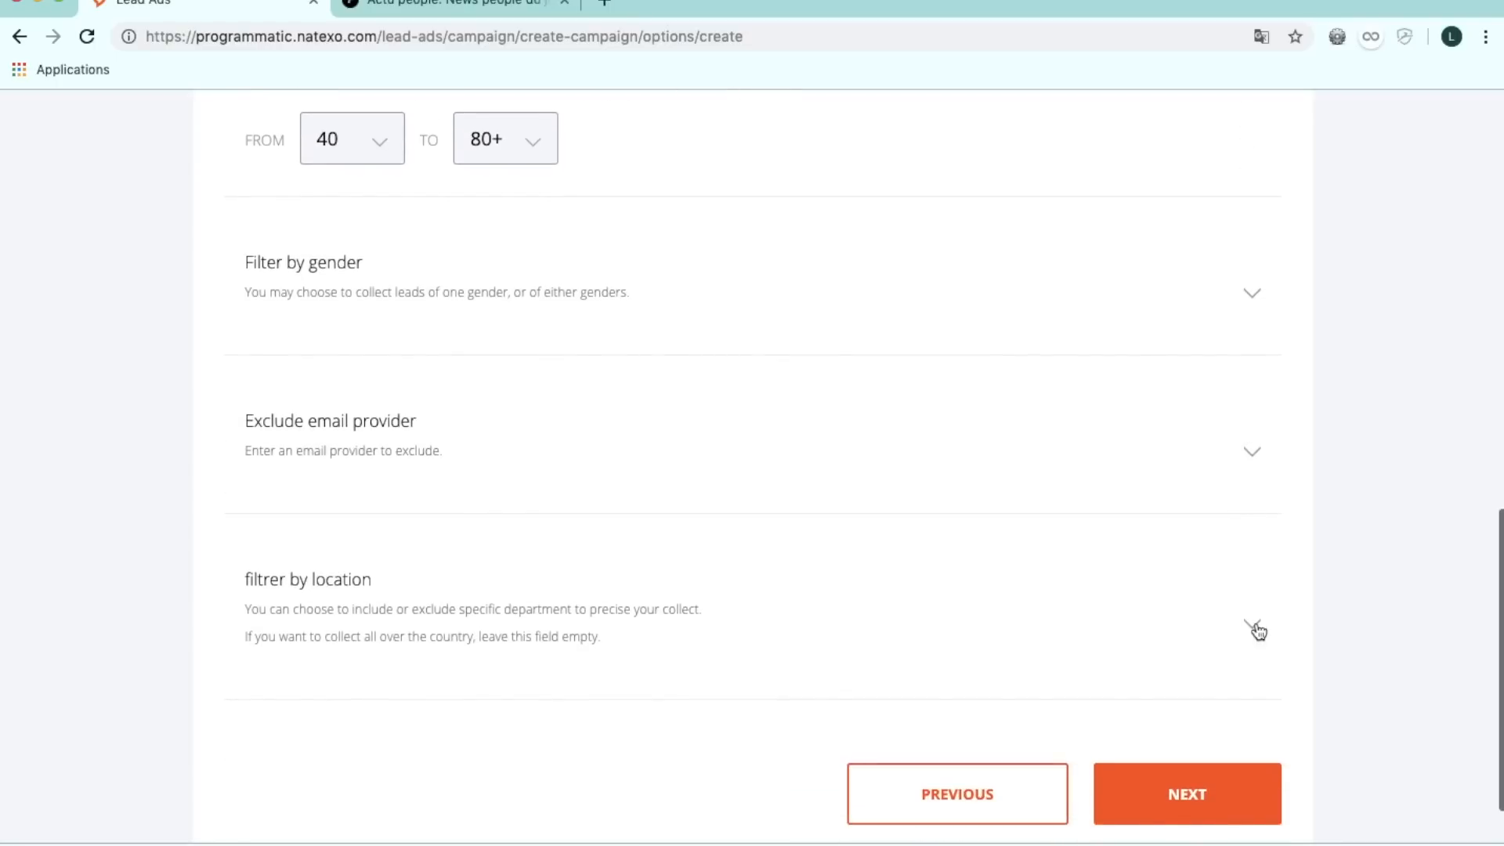
left_click(1253, 630)
Include the Paris, 75 and Yvelines, 78 departments in the location filter, then continue to Ads.
scroll(1111, 571, "down", 2)
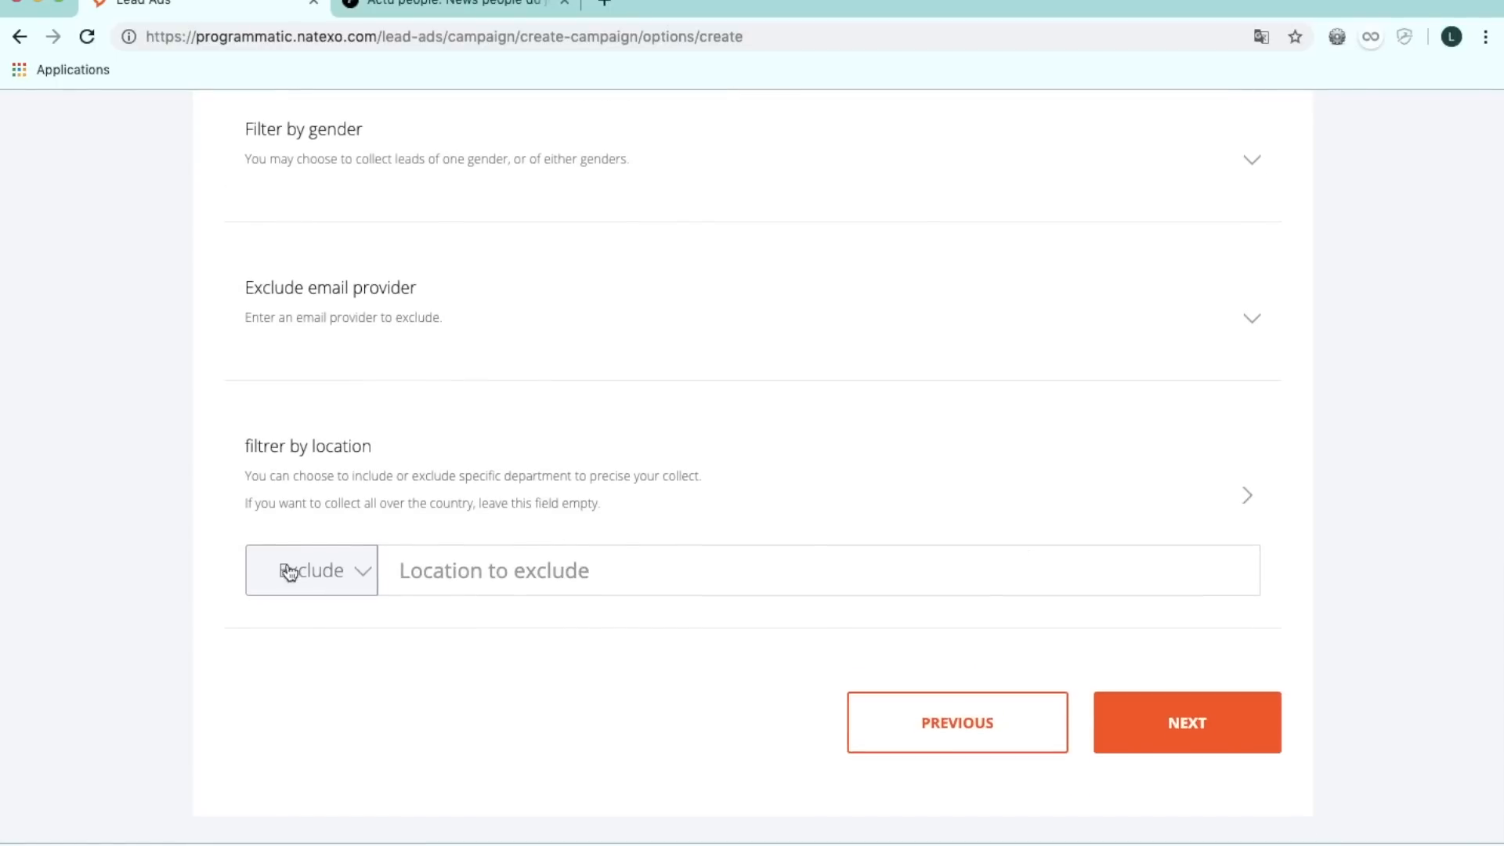
left_click(359, 573)
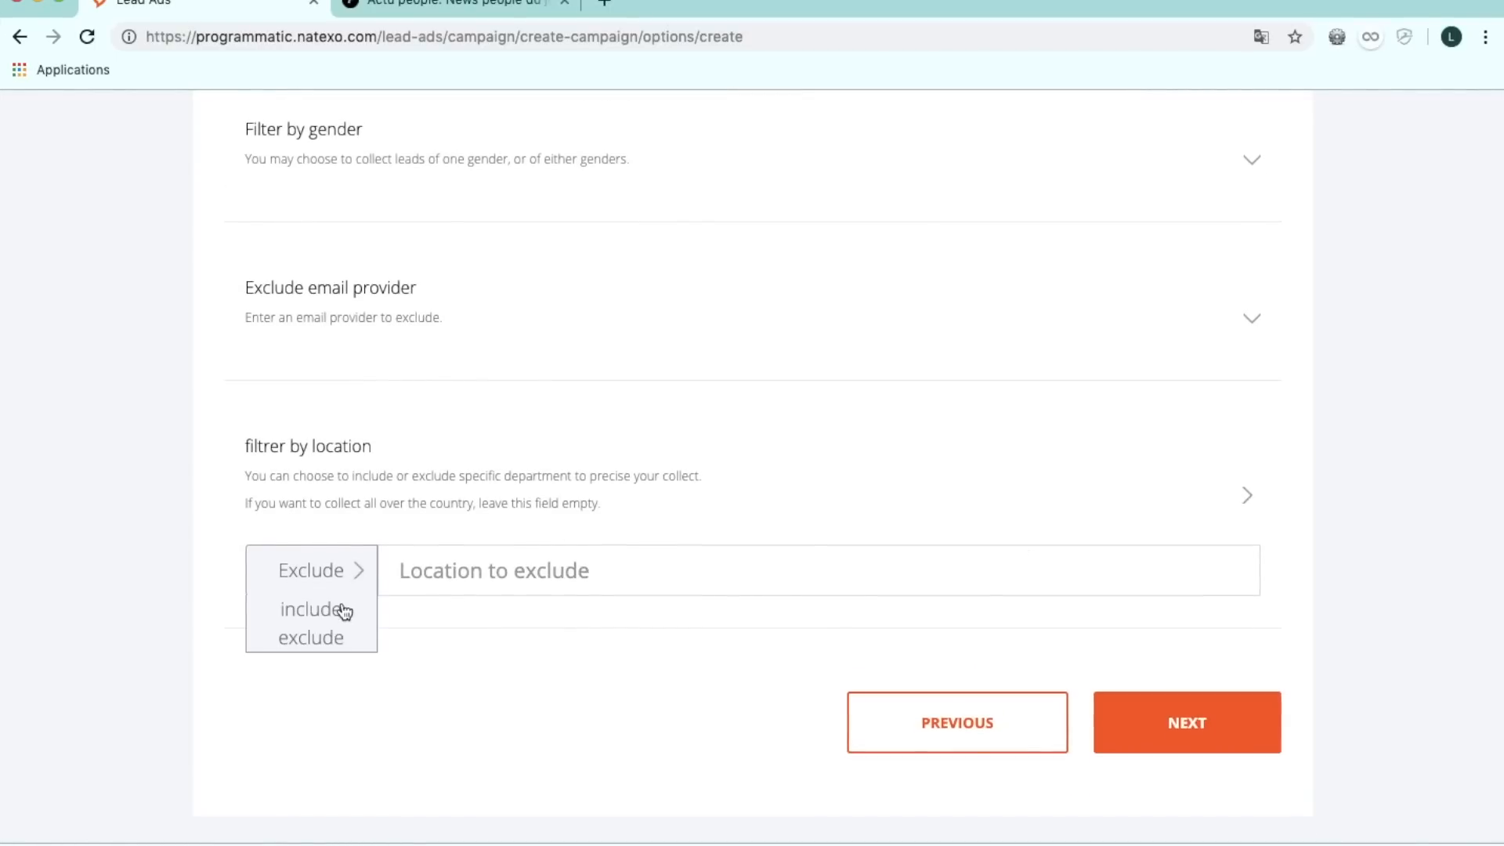
left_click(342, 613)
left_click(450, 569)
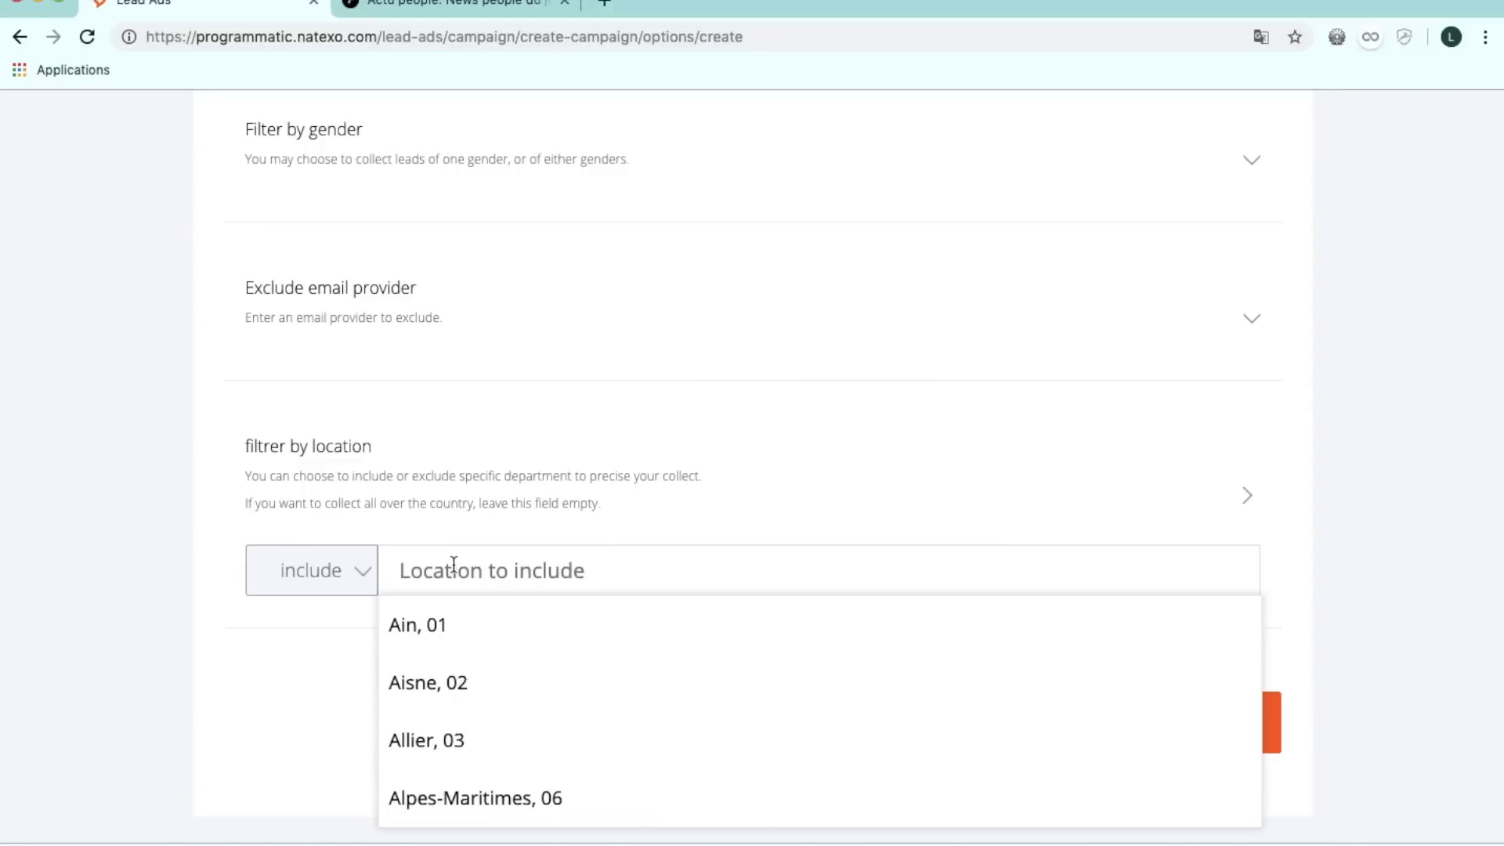
type("75")
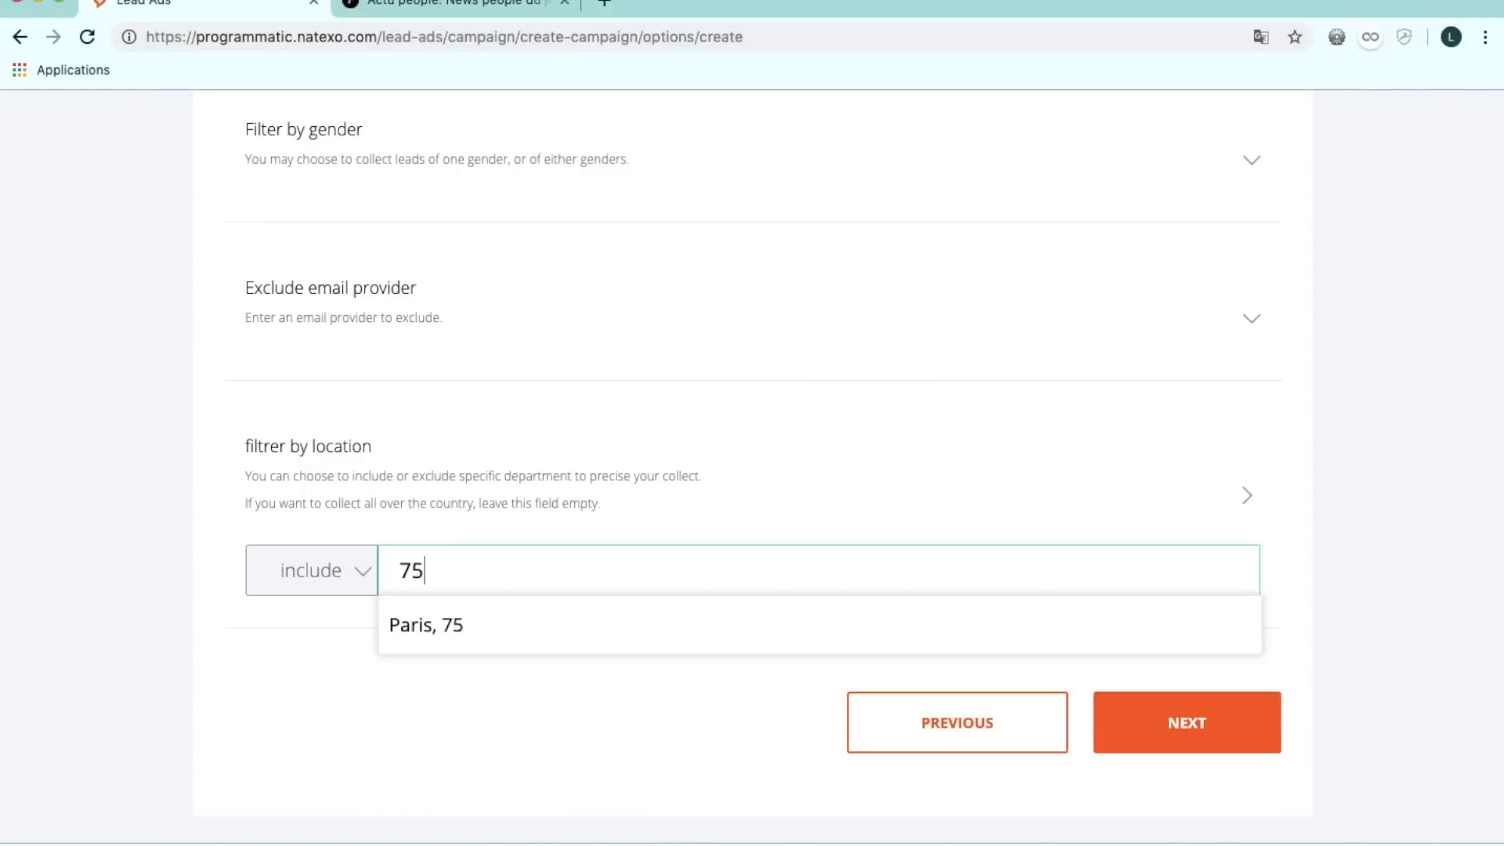
left_click(433, 636)
left_click(413, 562)
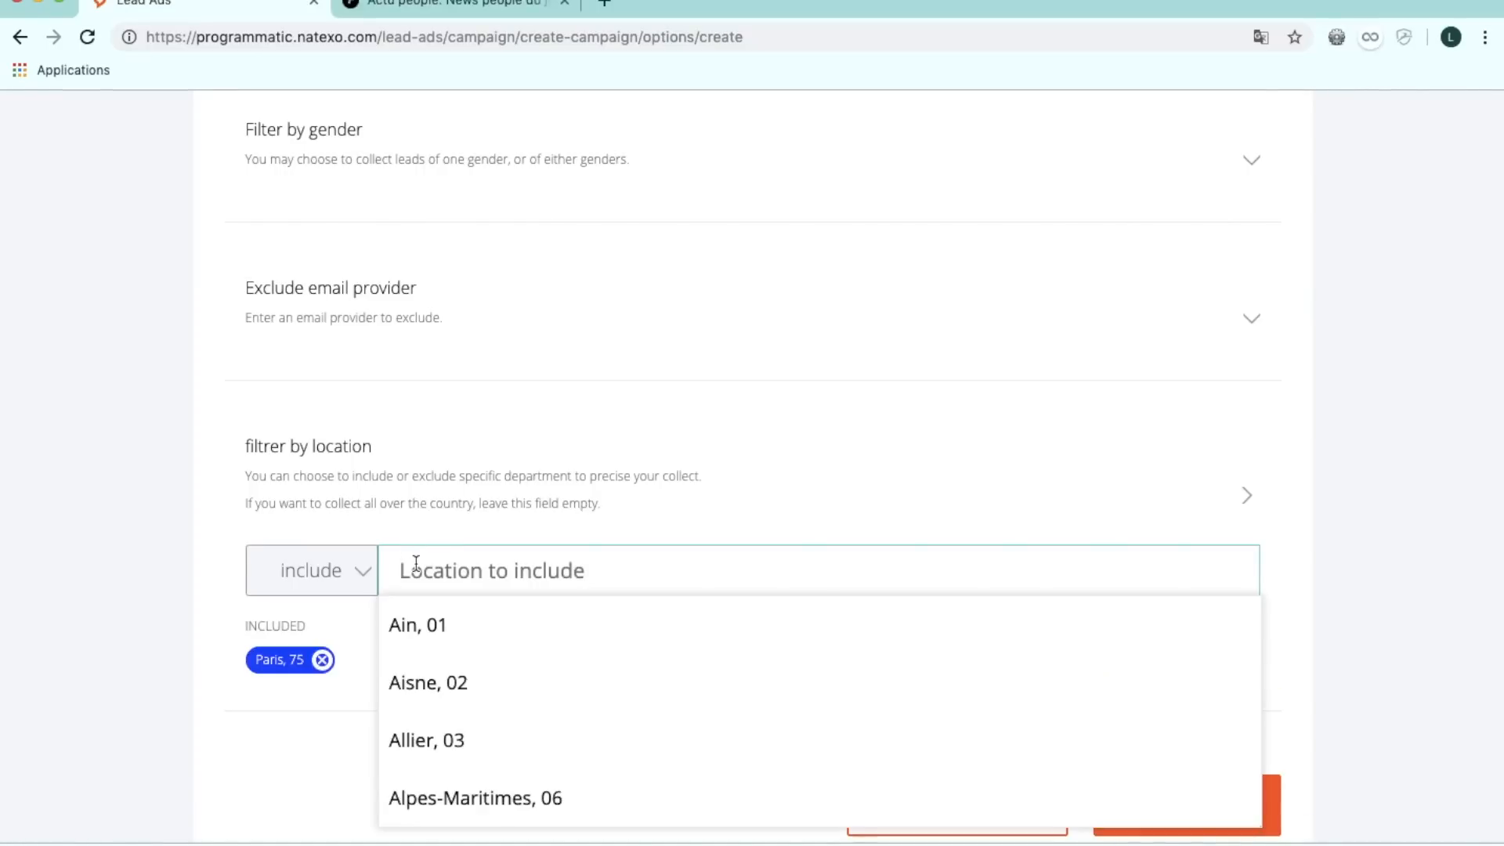
type("78")
left_click(429, 620)
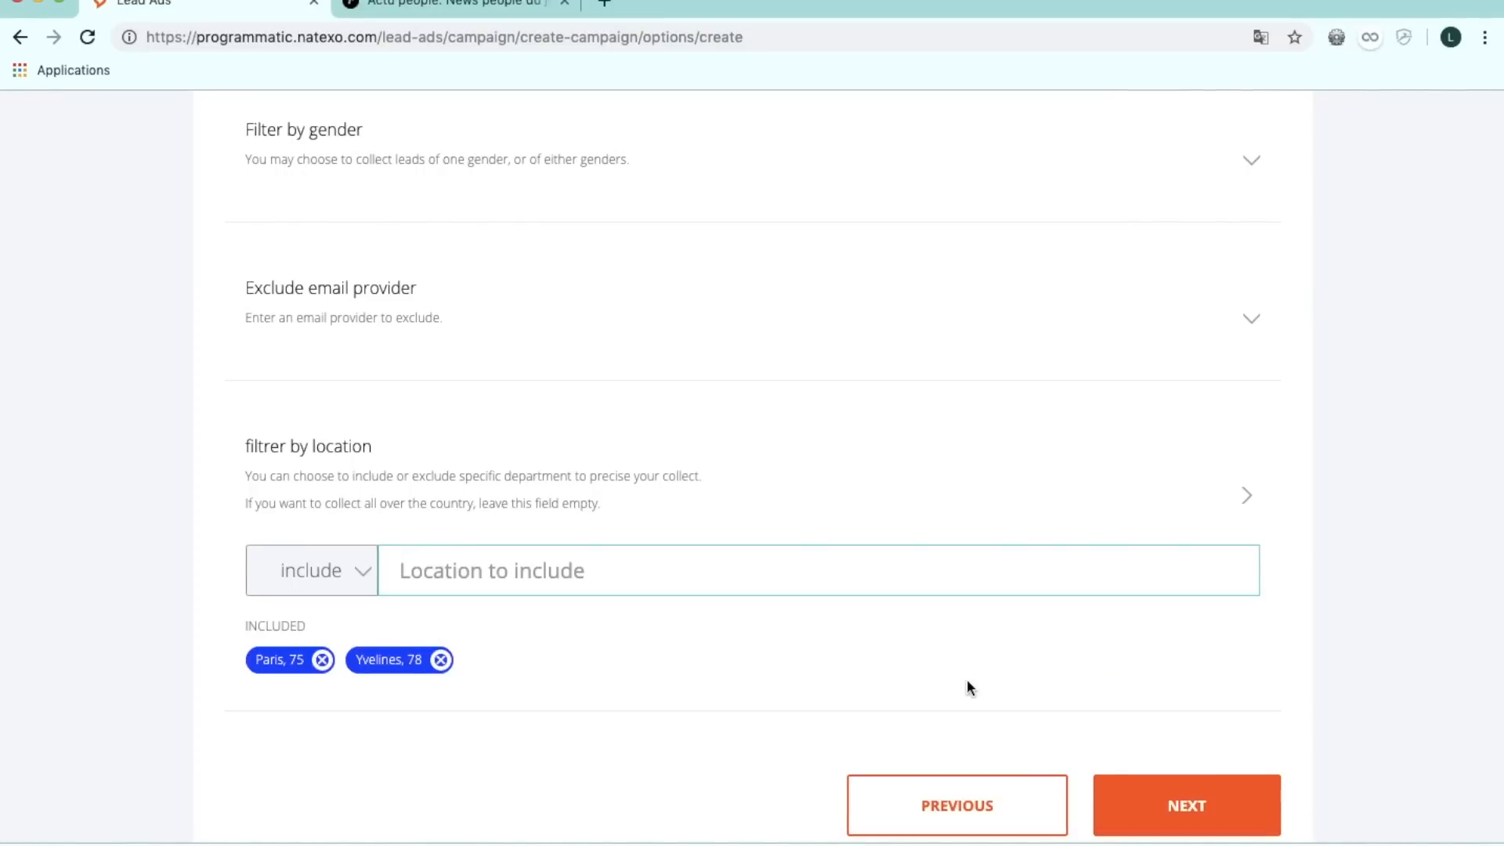
scroll(966, 679, "down", 2)
left_click(1187, 725)
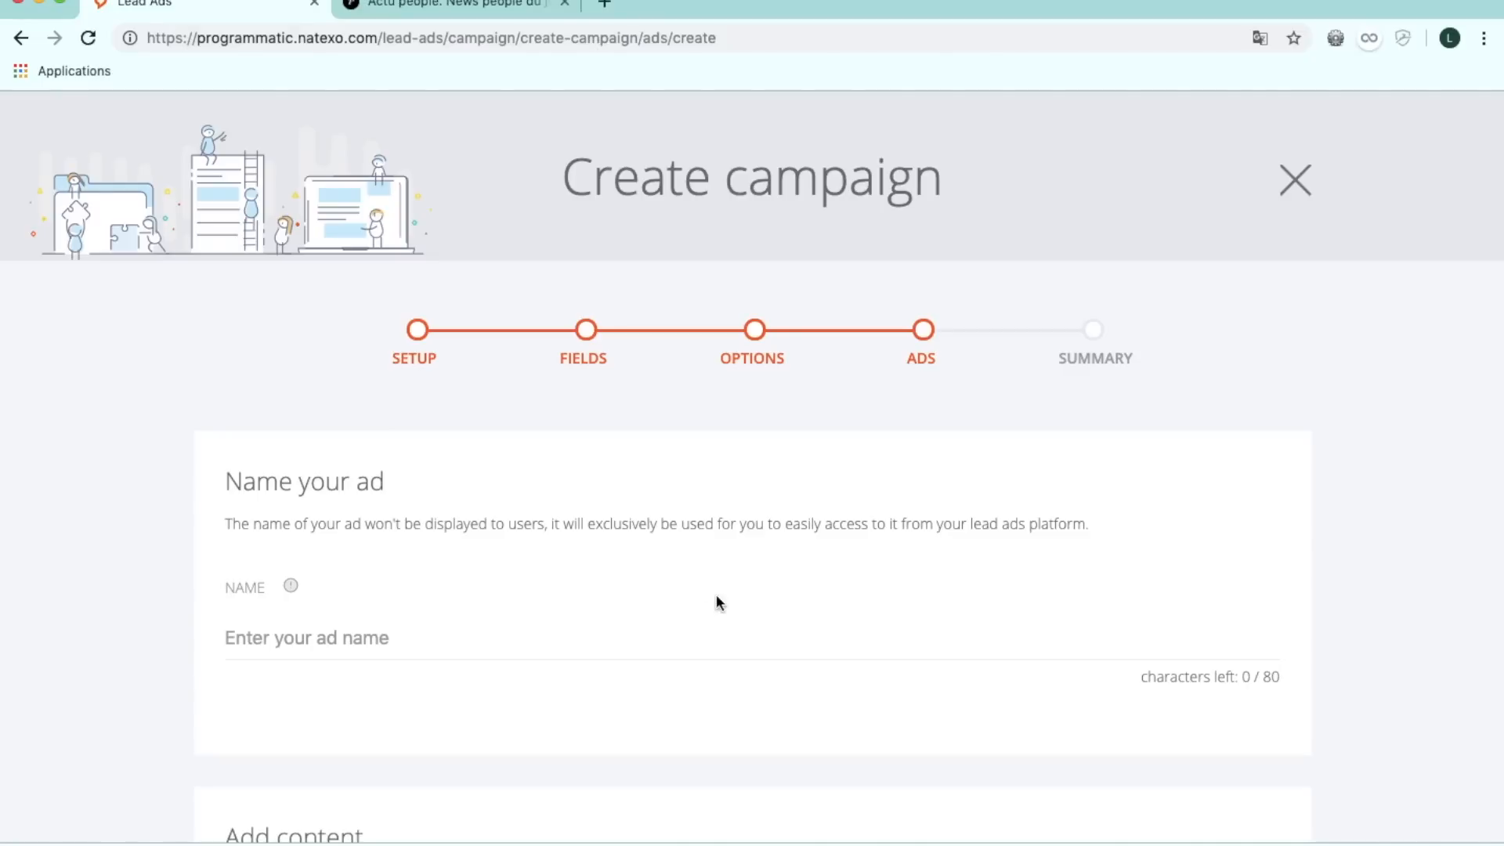
Name the ad 'Campagne test-' and upload chauffauge.jpeg as its image.
left_click(651, 623)
type("C")
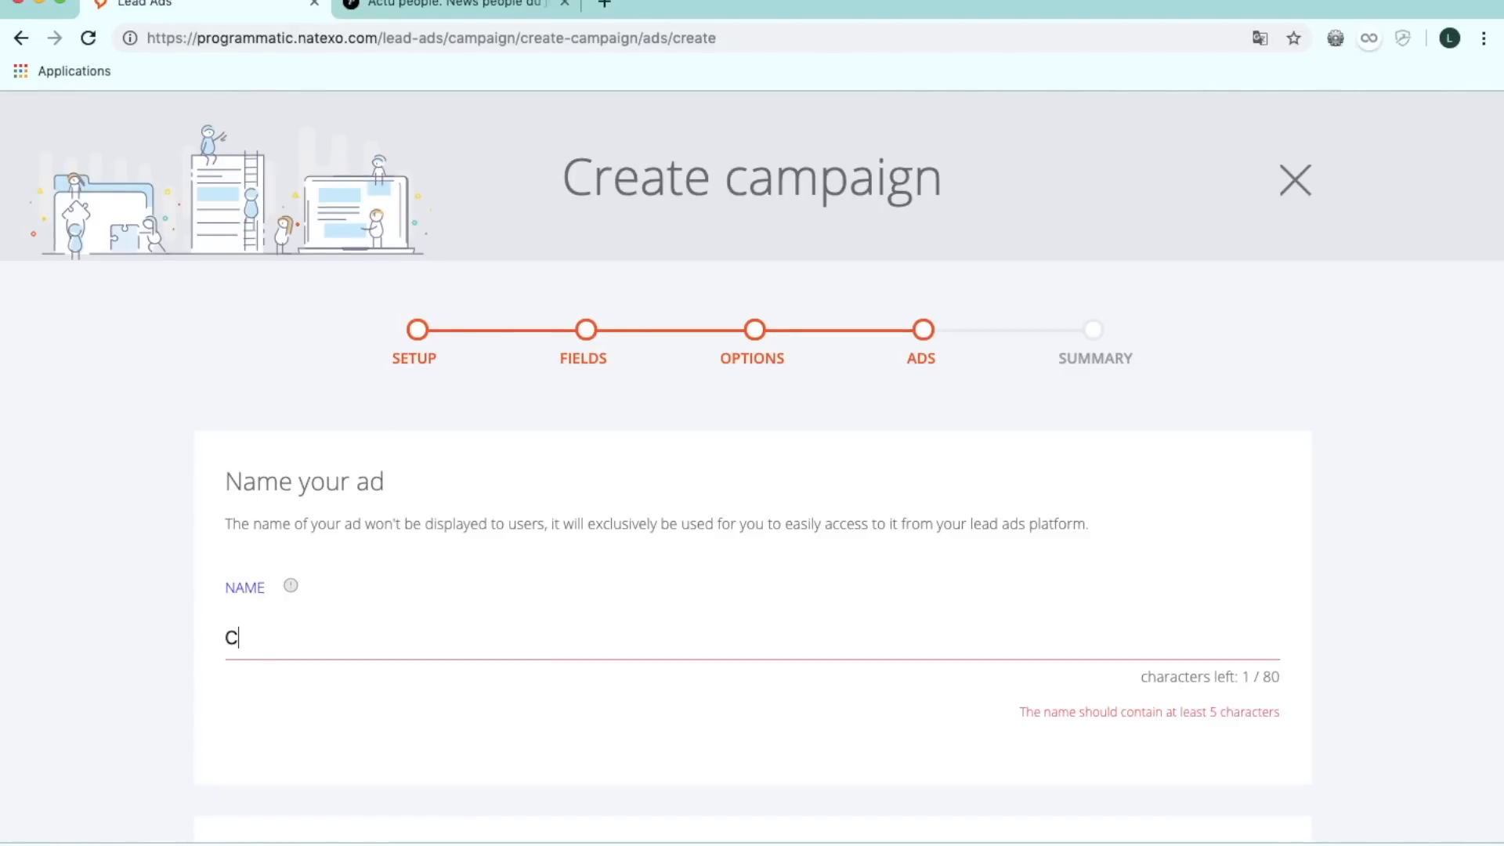
type("ampagne tes")
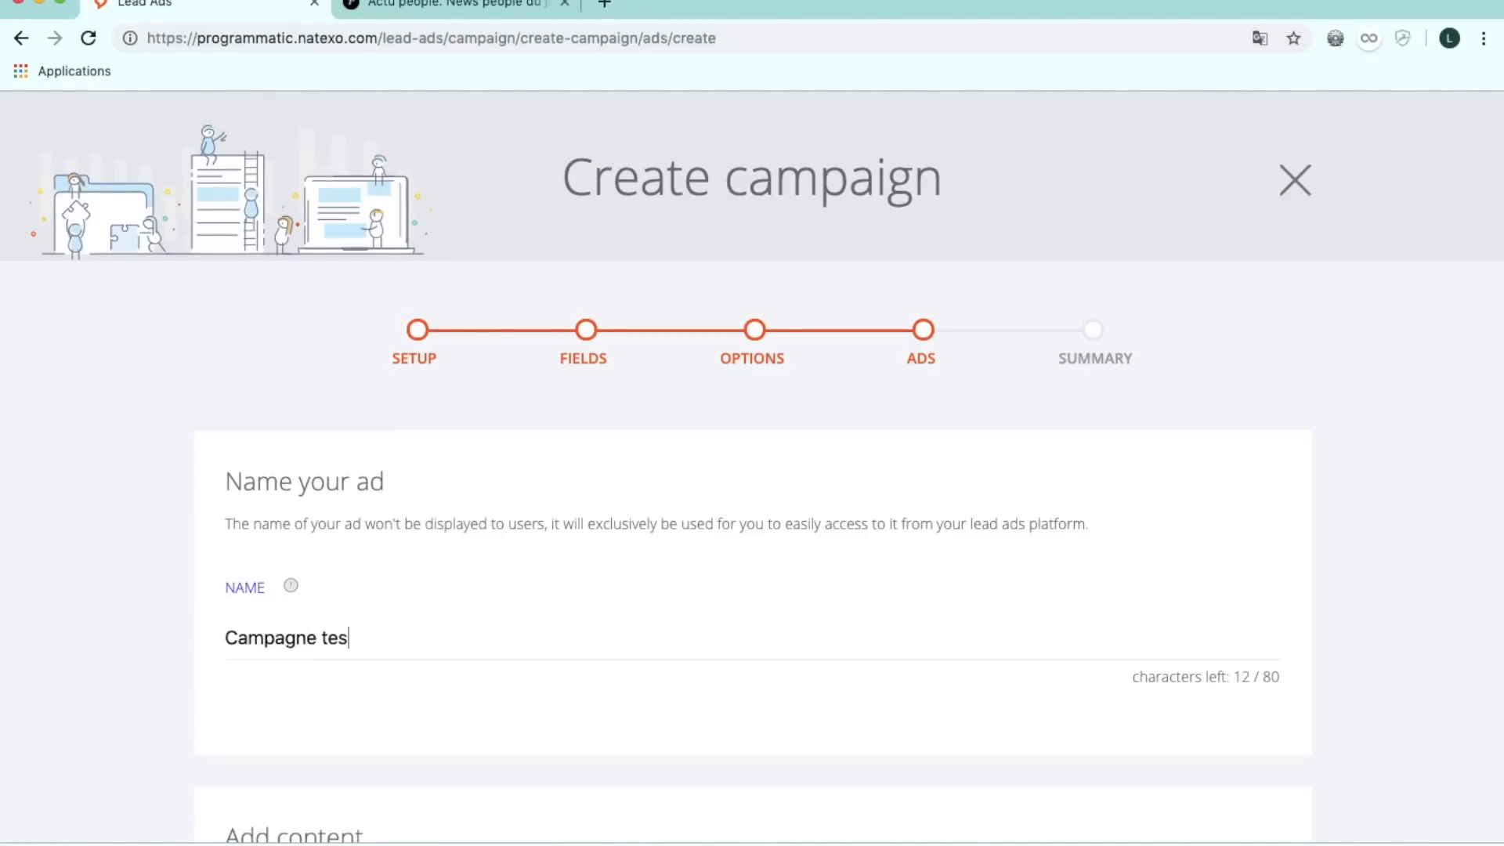
type("t-")
scroll(752, 466, "down", 10)
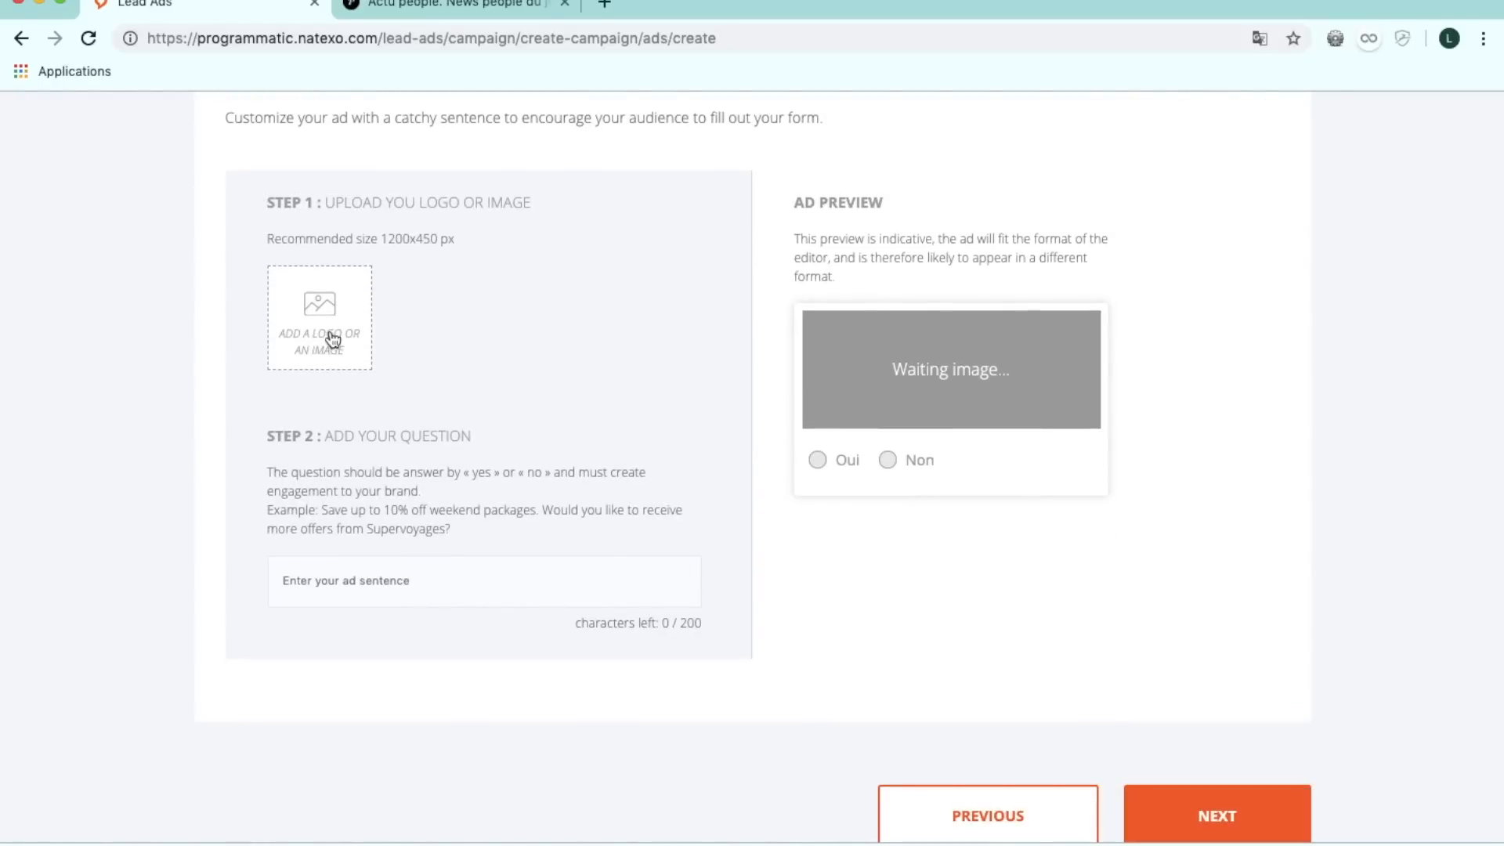
left_click(333, 339)
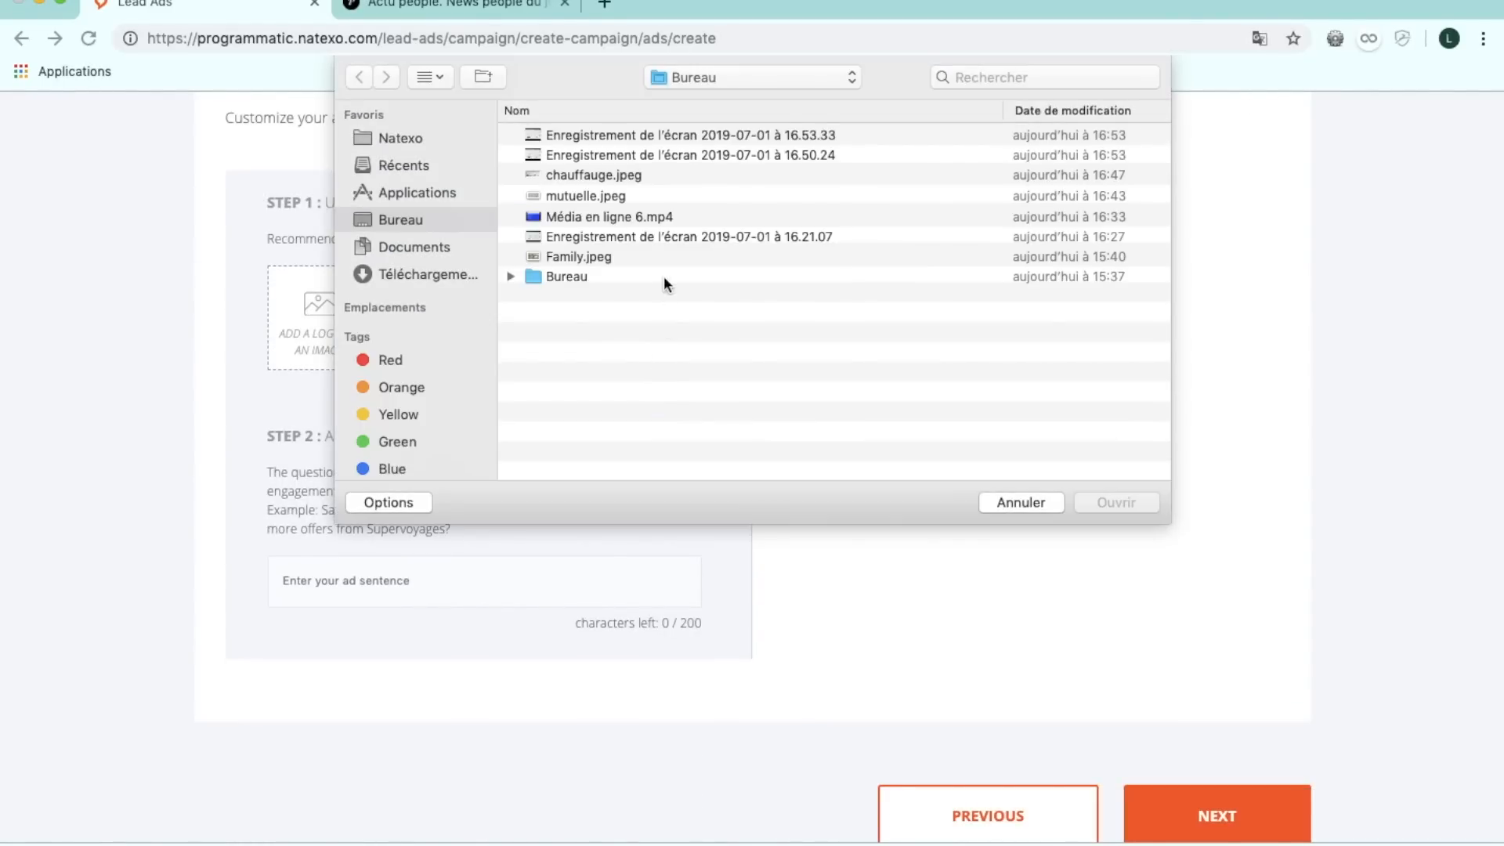
left_click(620, 173)
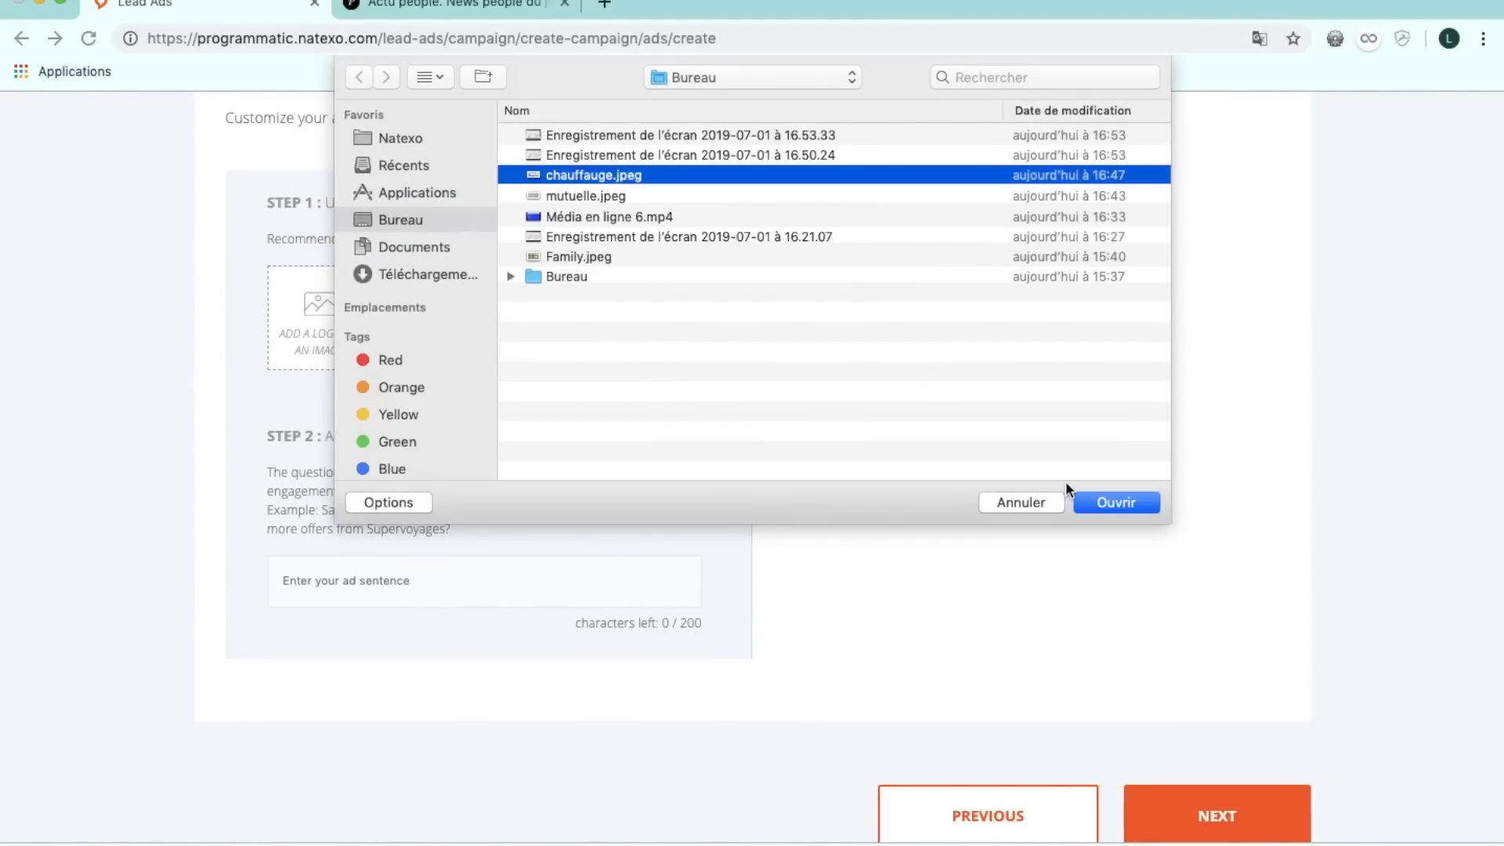
left_click(1109, 505)
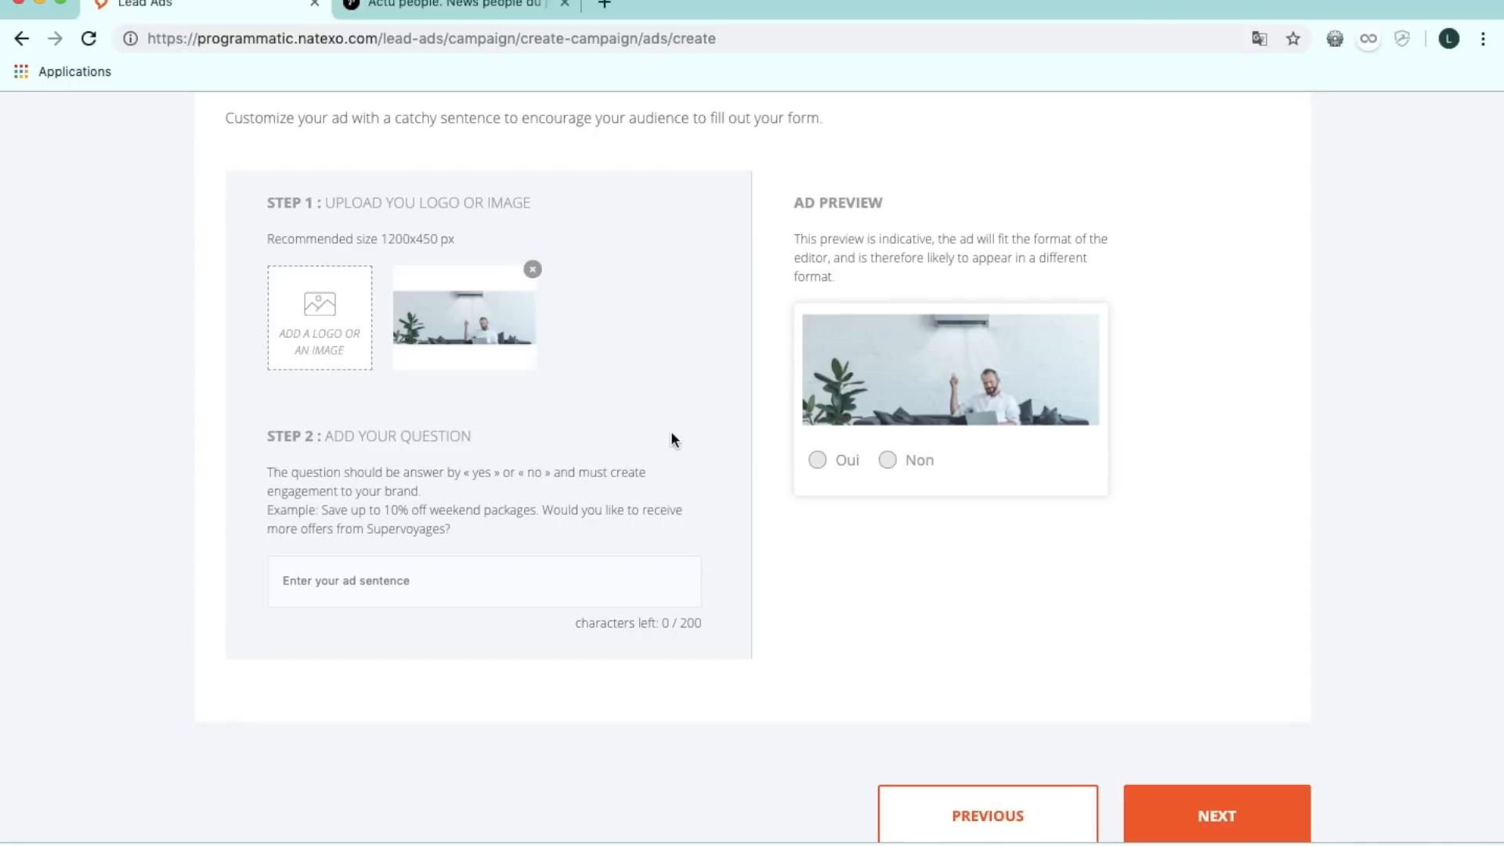
scroll(562, 484, "down", 1)
Paste the yes/no question about saving up to 5500 € with Coup de Pouce Chauffage, then continue.
left_click(456, 564)
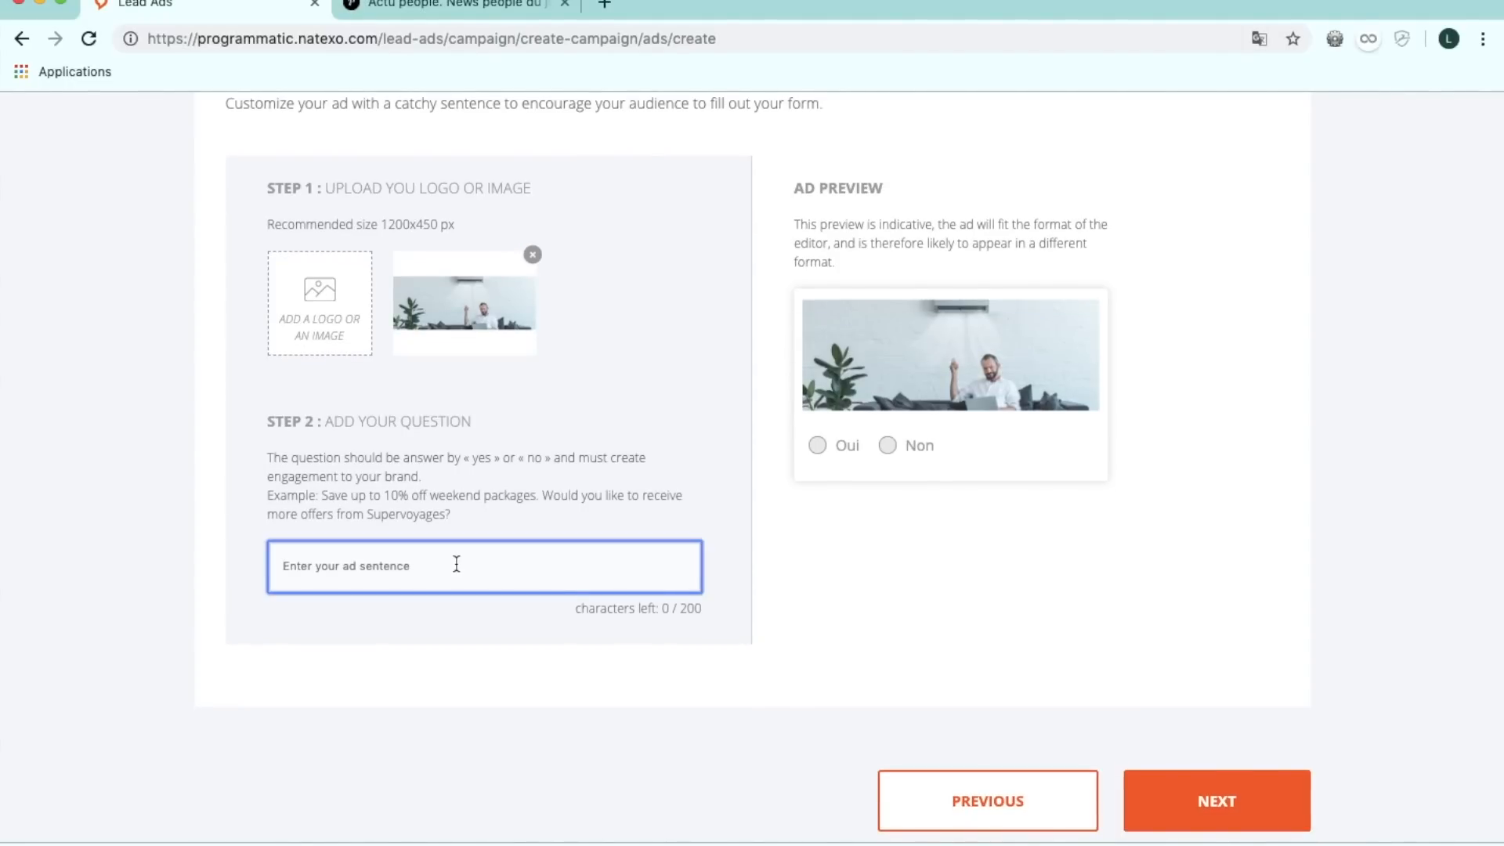
type("Souhaitez-vous savoir comment la prime \"Coup de Pouce Chauffage\" peut vous faire économiser jusqu'à 5500 € sur les pompes à chaleurs?")
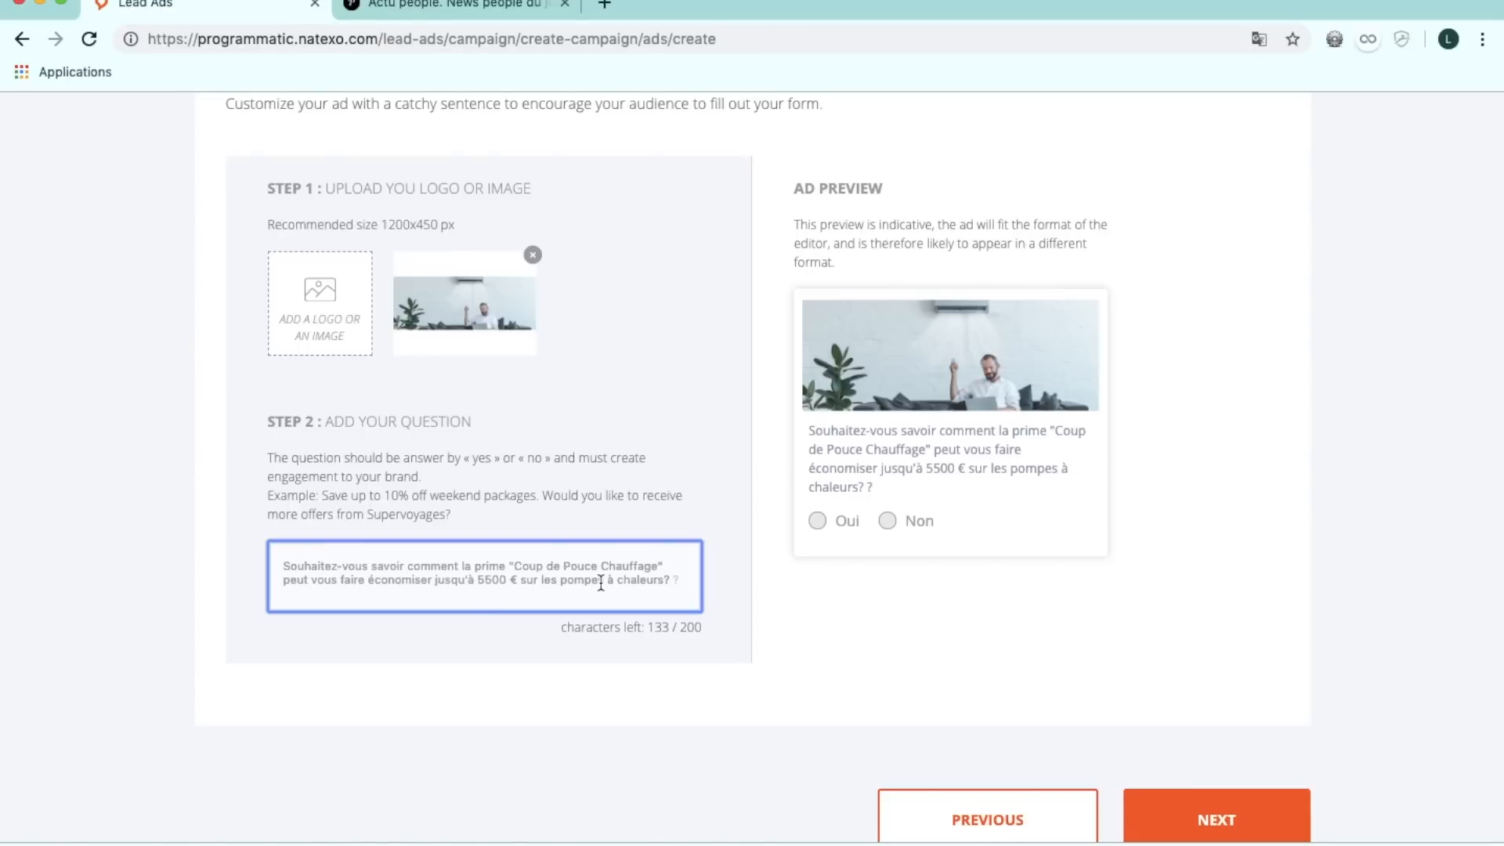
scroll(1111, 694, "down", 1)
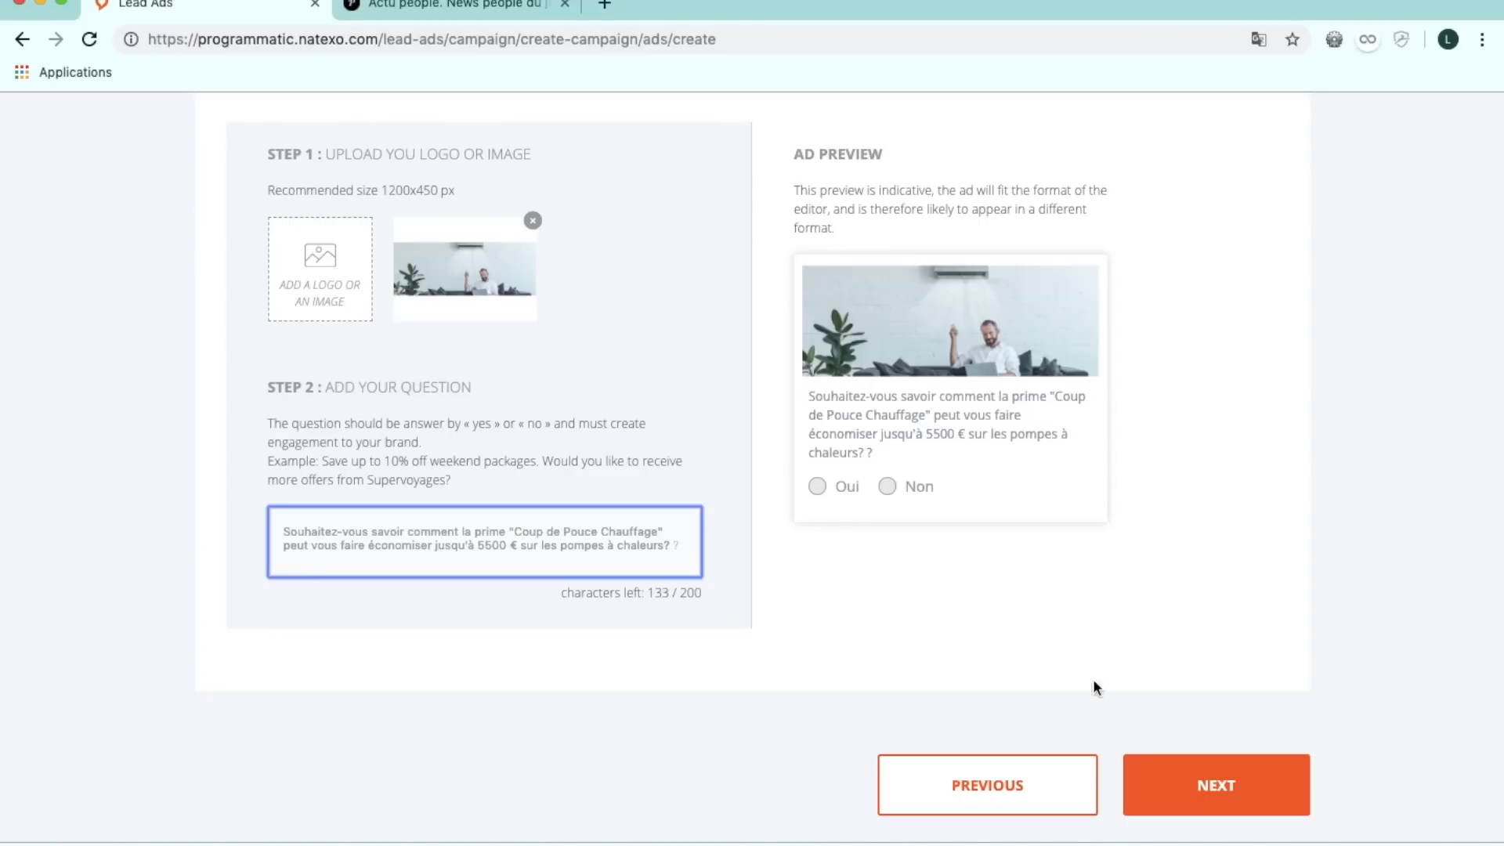
left_click(1228, 771)
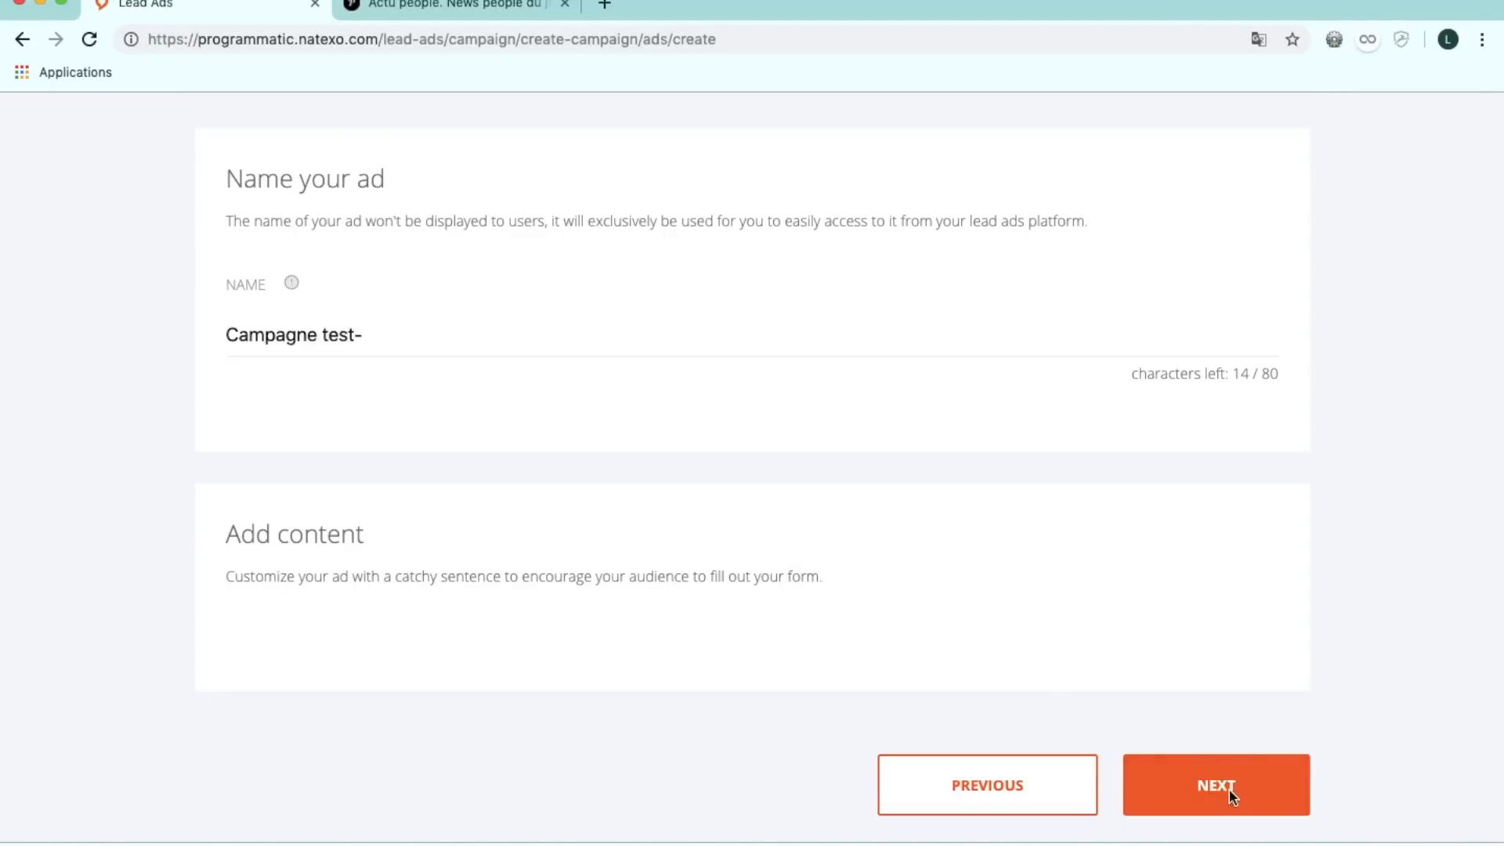
left_click(1228, 772)
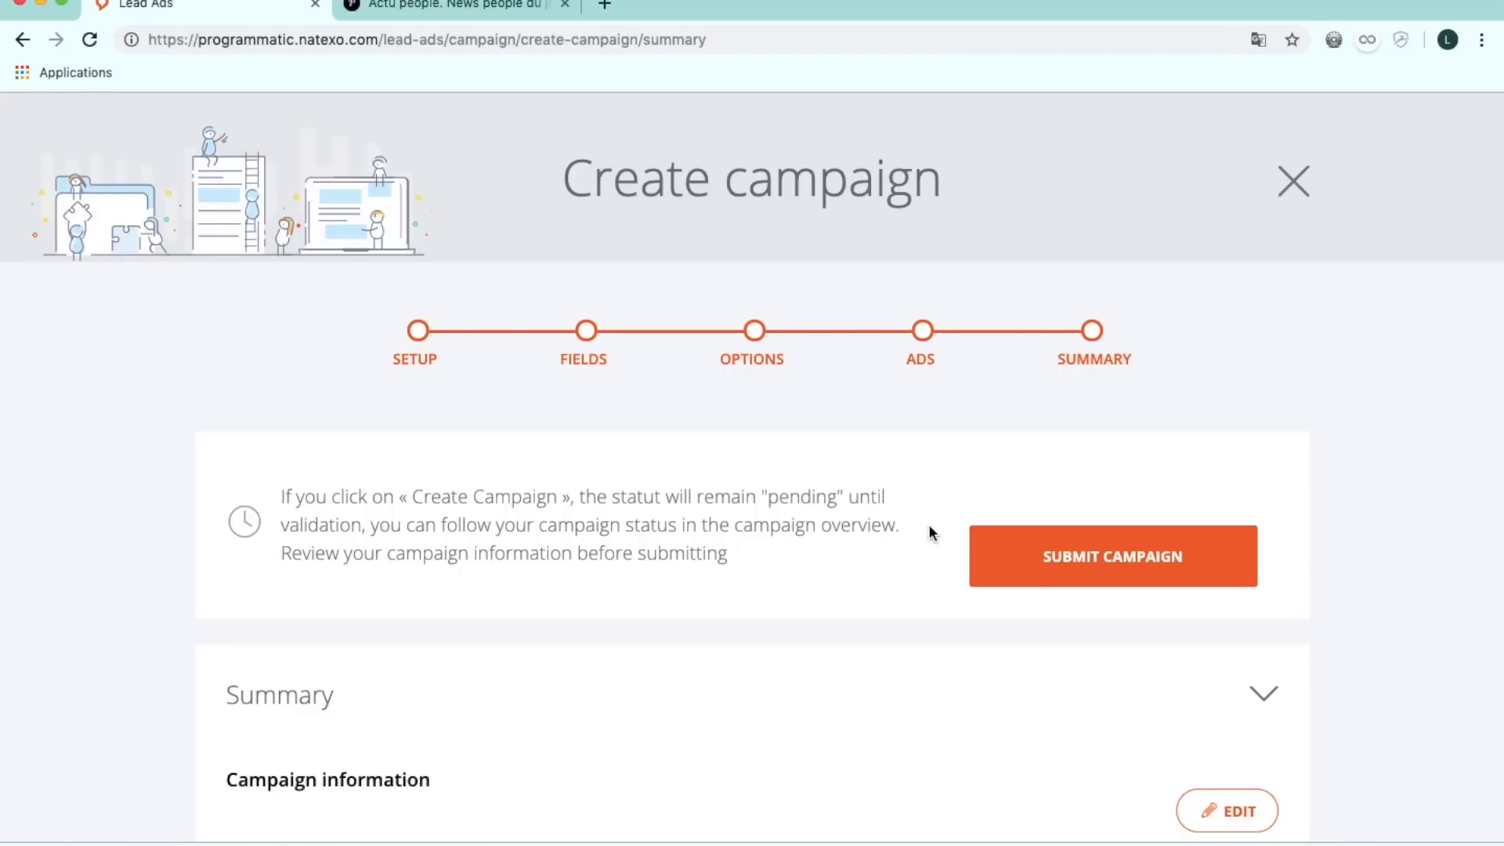
Check the Campagne chauffage summary with its Chauffage.com URL, then bring up the purepeople.com preview.
scroll(929, 532, "down", 3)
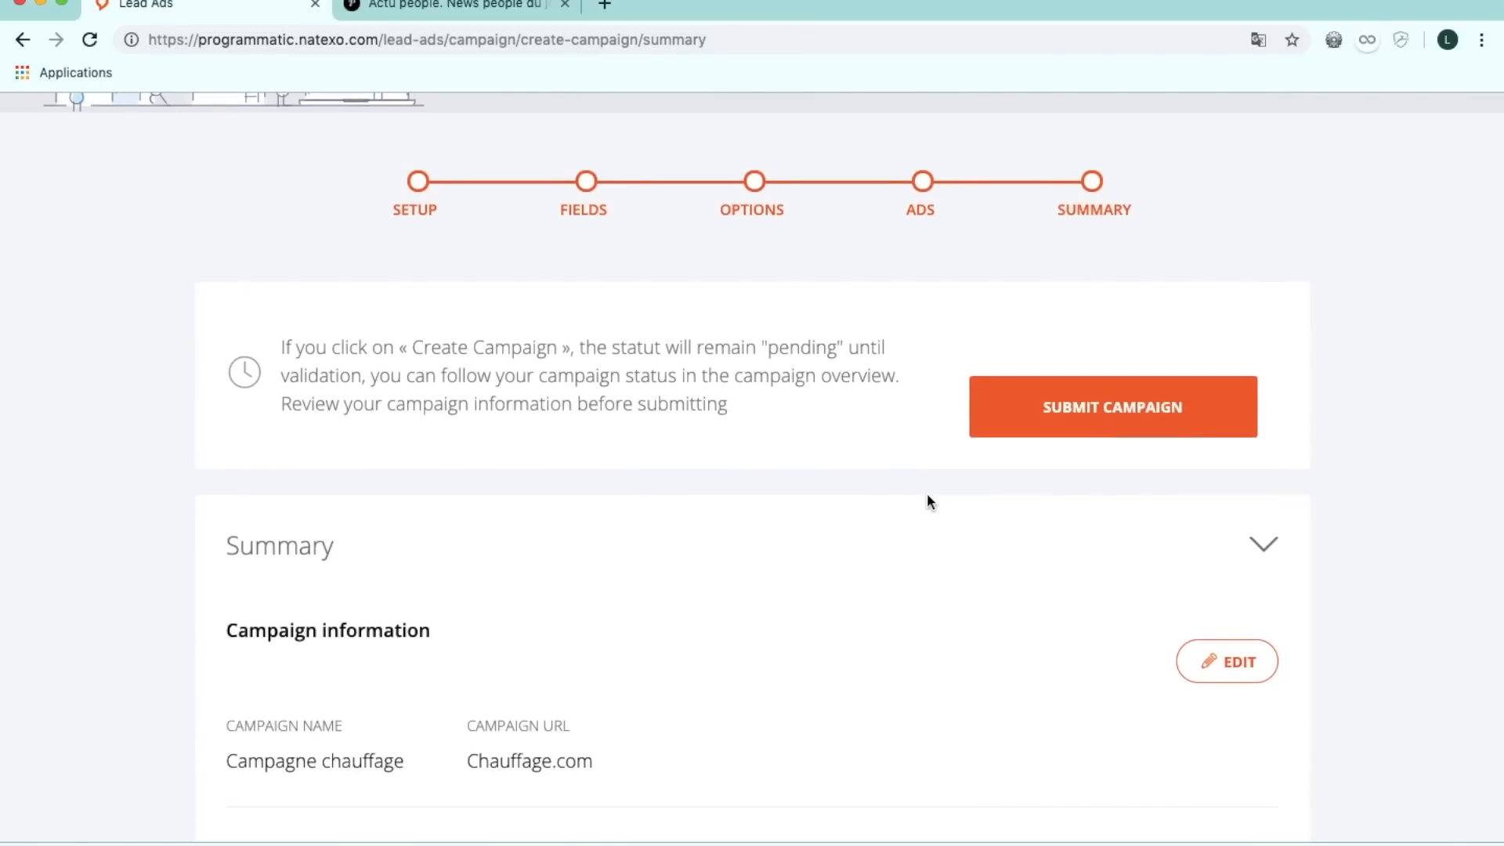
scroll(758, 332, "up", 3)
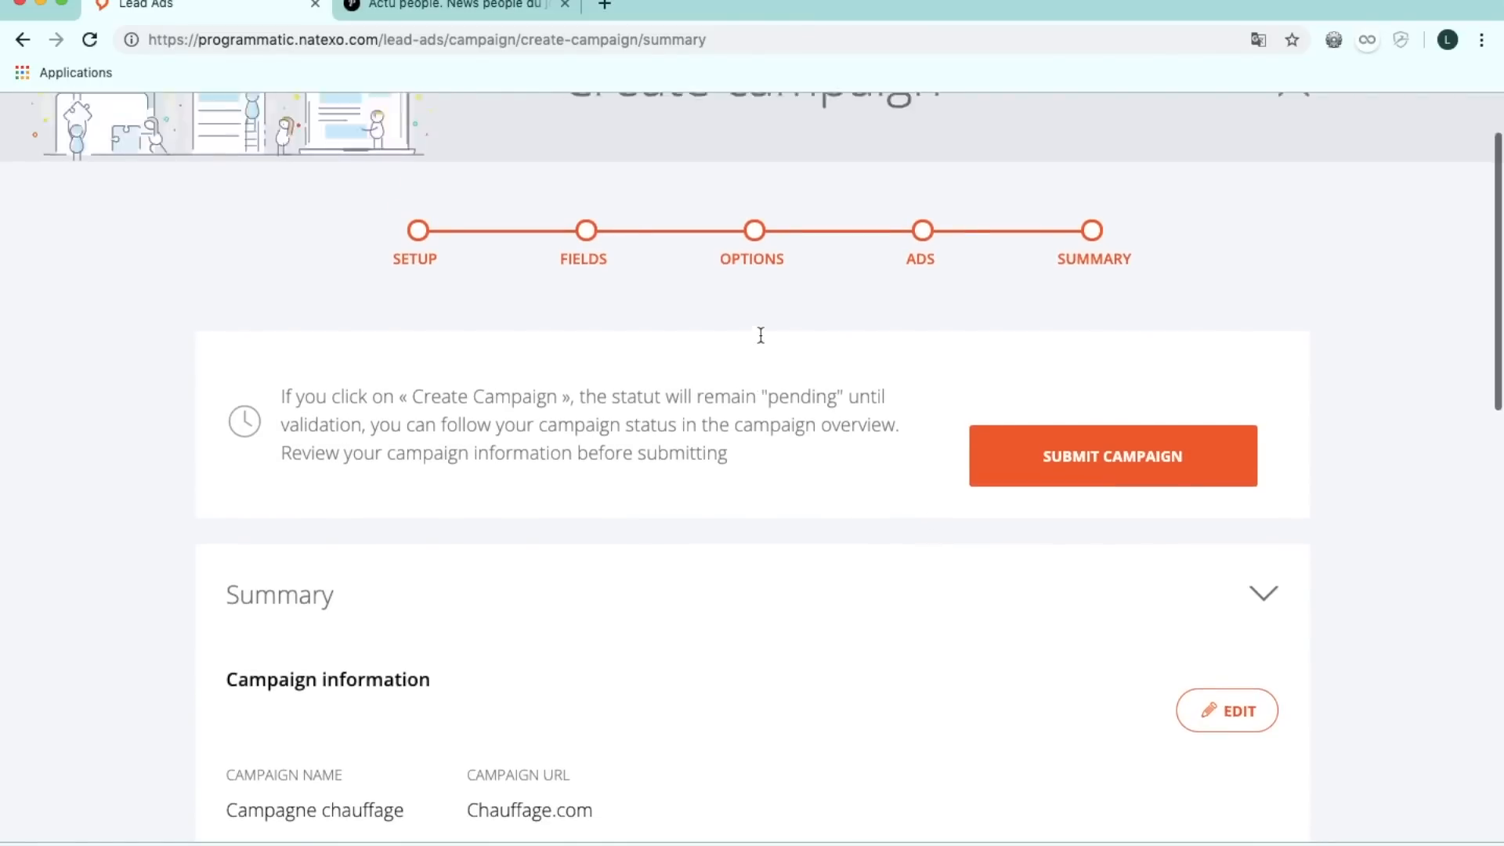
left_click(452, 11)
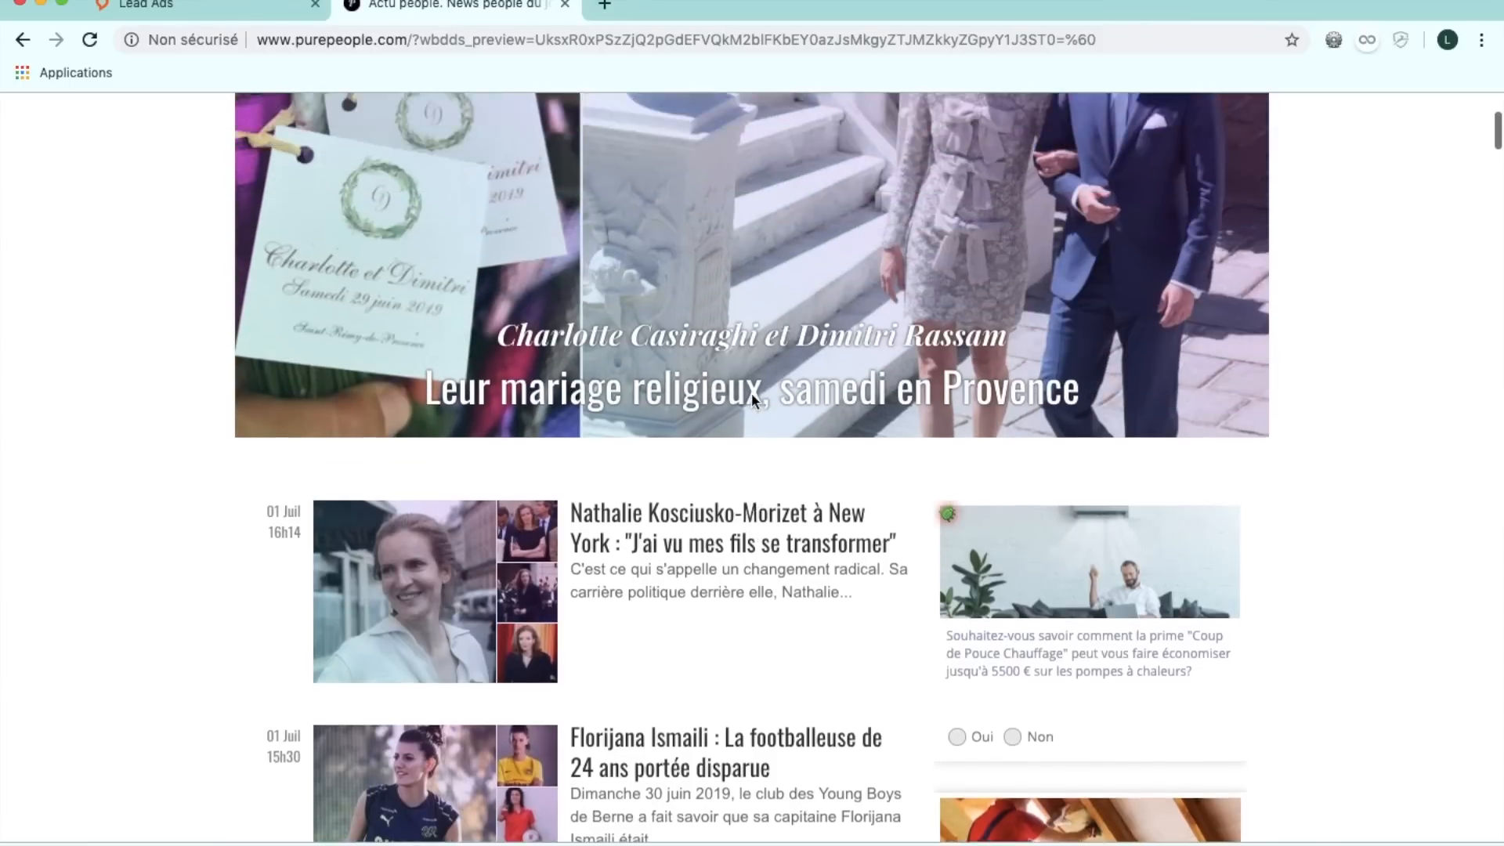
Answer Oui on the heating ad to expand its lead form with e-mail and phone prefilled.
scroll(751, 393, "up", 4)
scroll(751, 393, "down", 8)
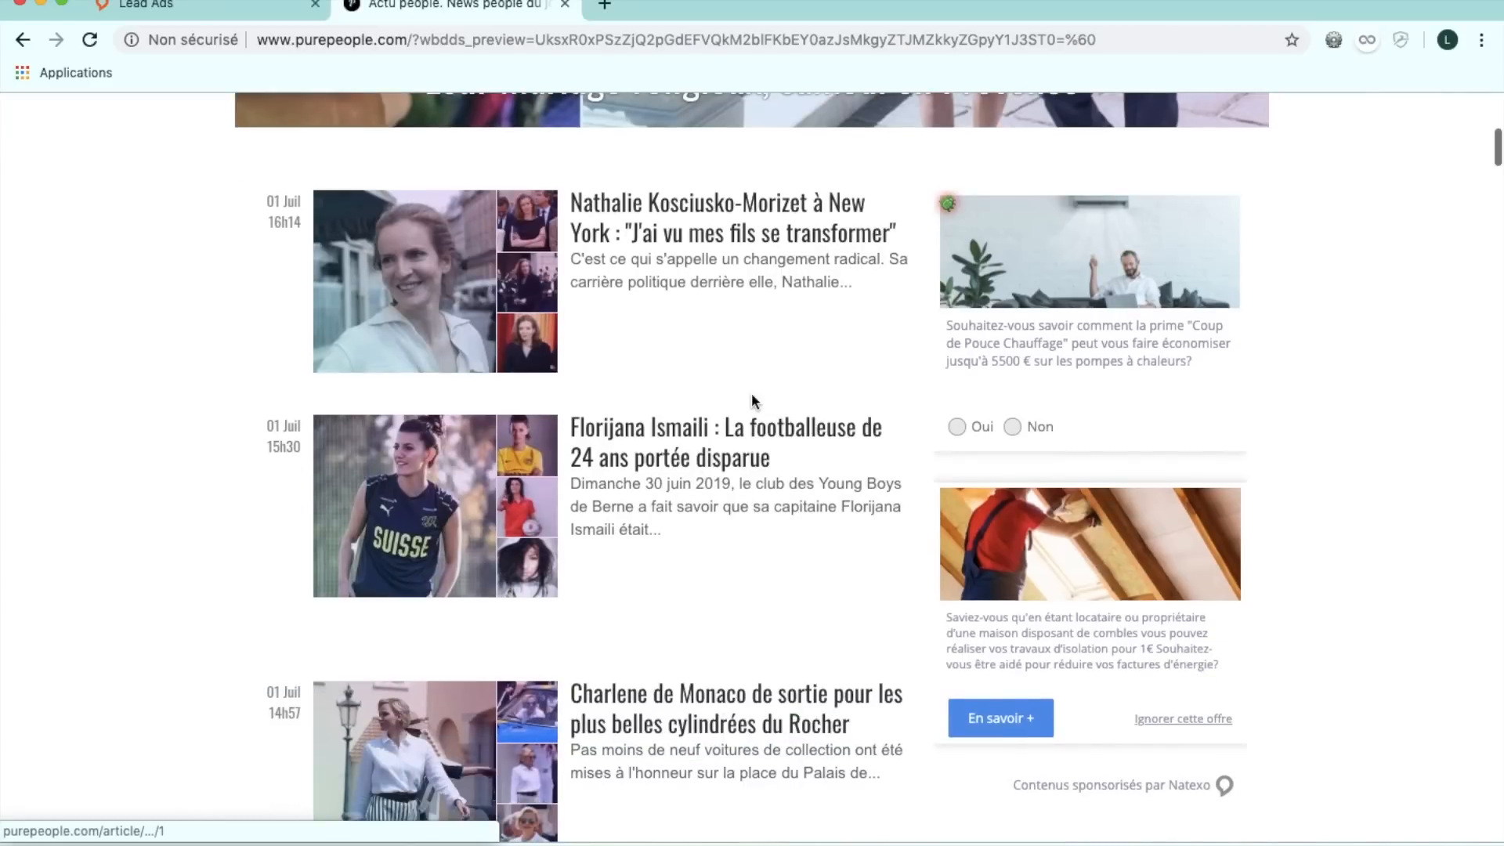
scroll(751, 399, "up", 1)
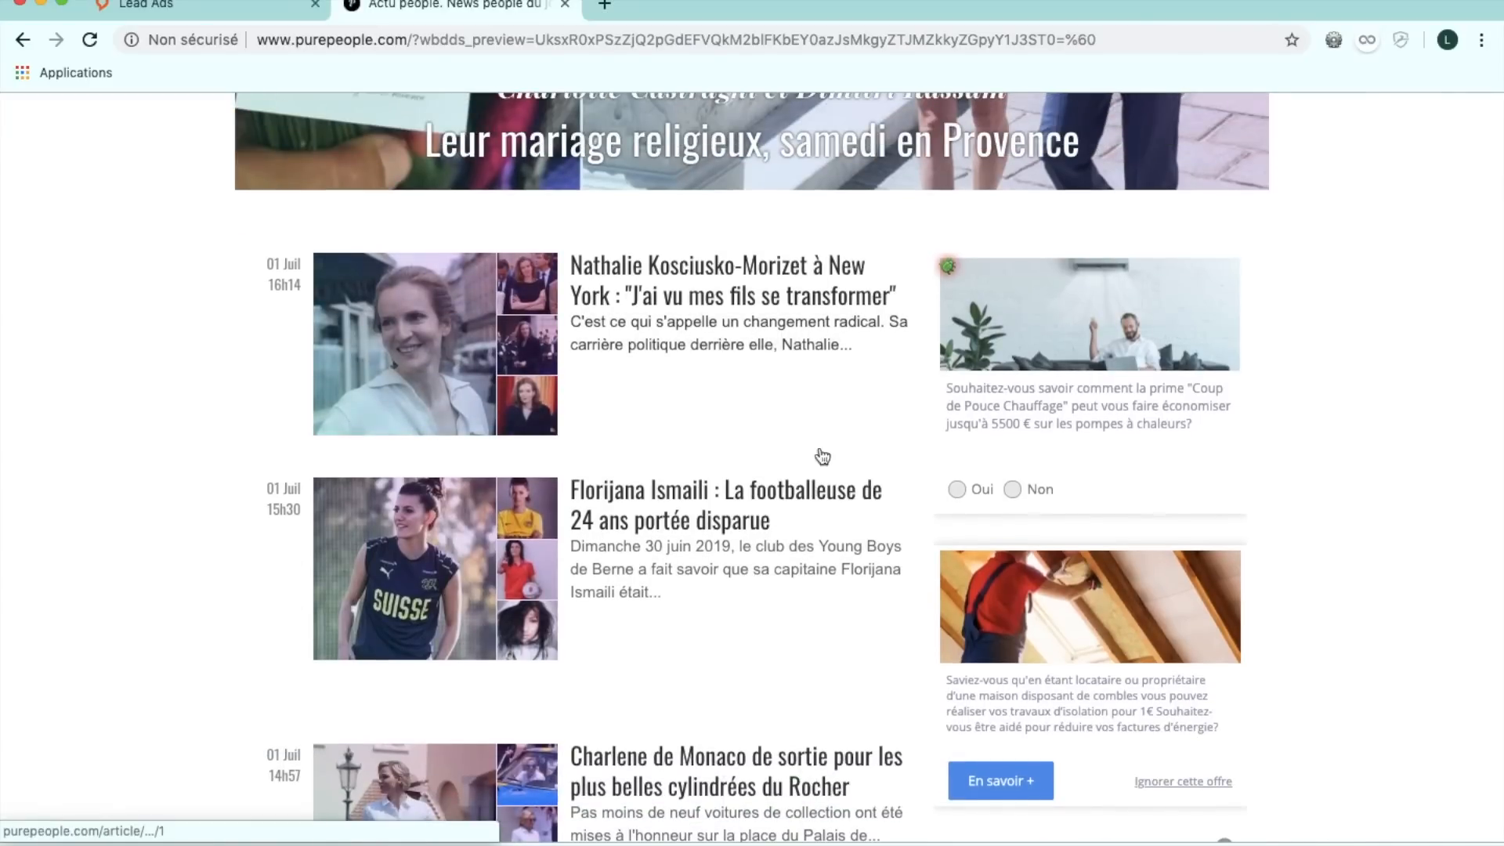
left_click(960, 491)
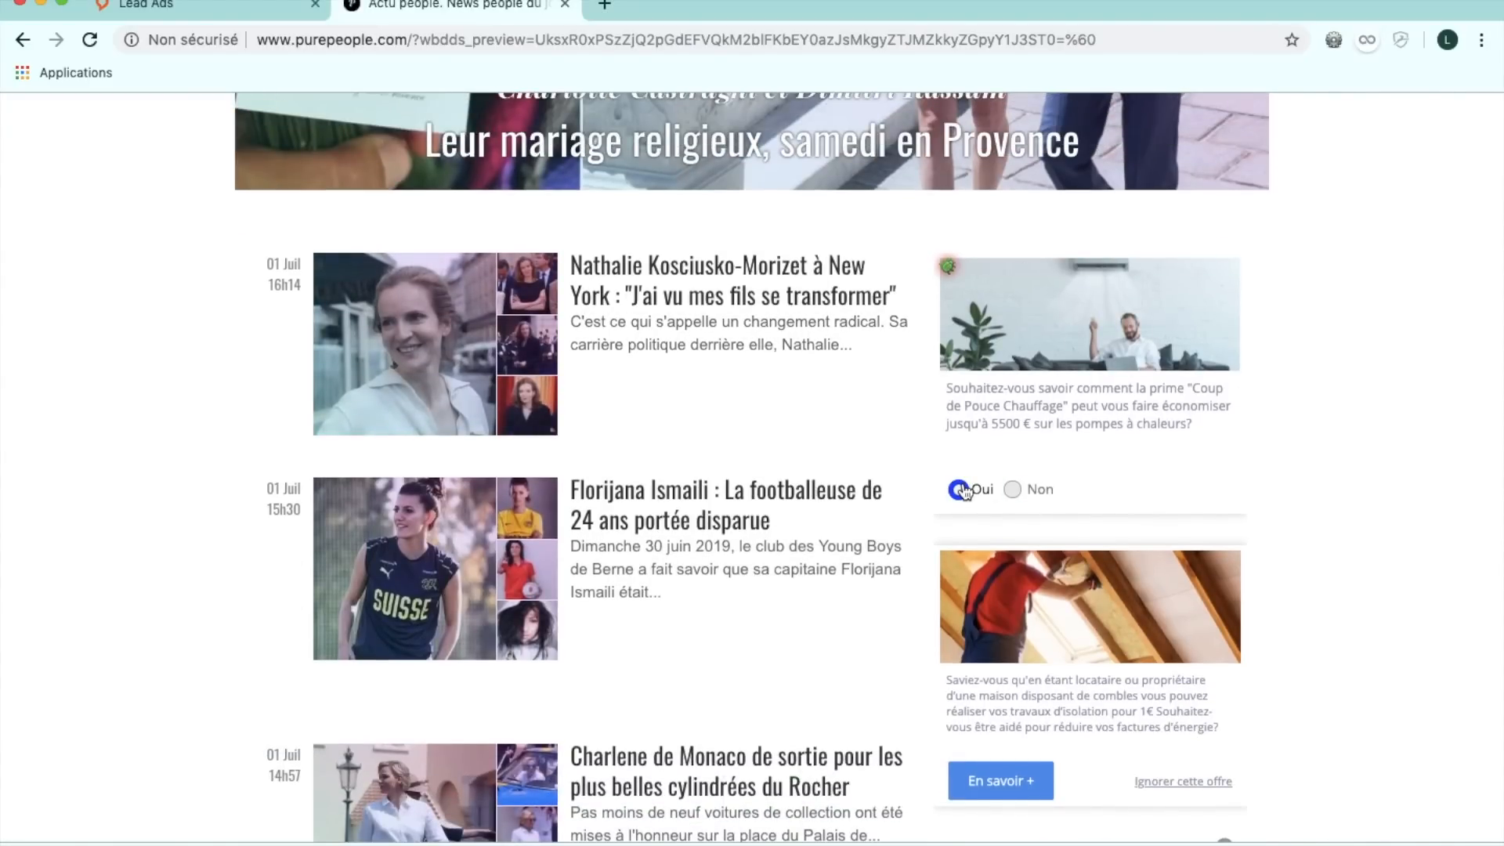
scroll(987, 490, "down", 4)
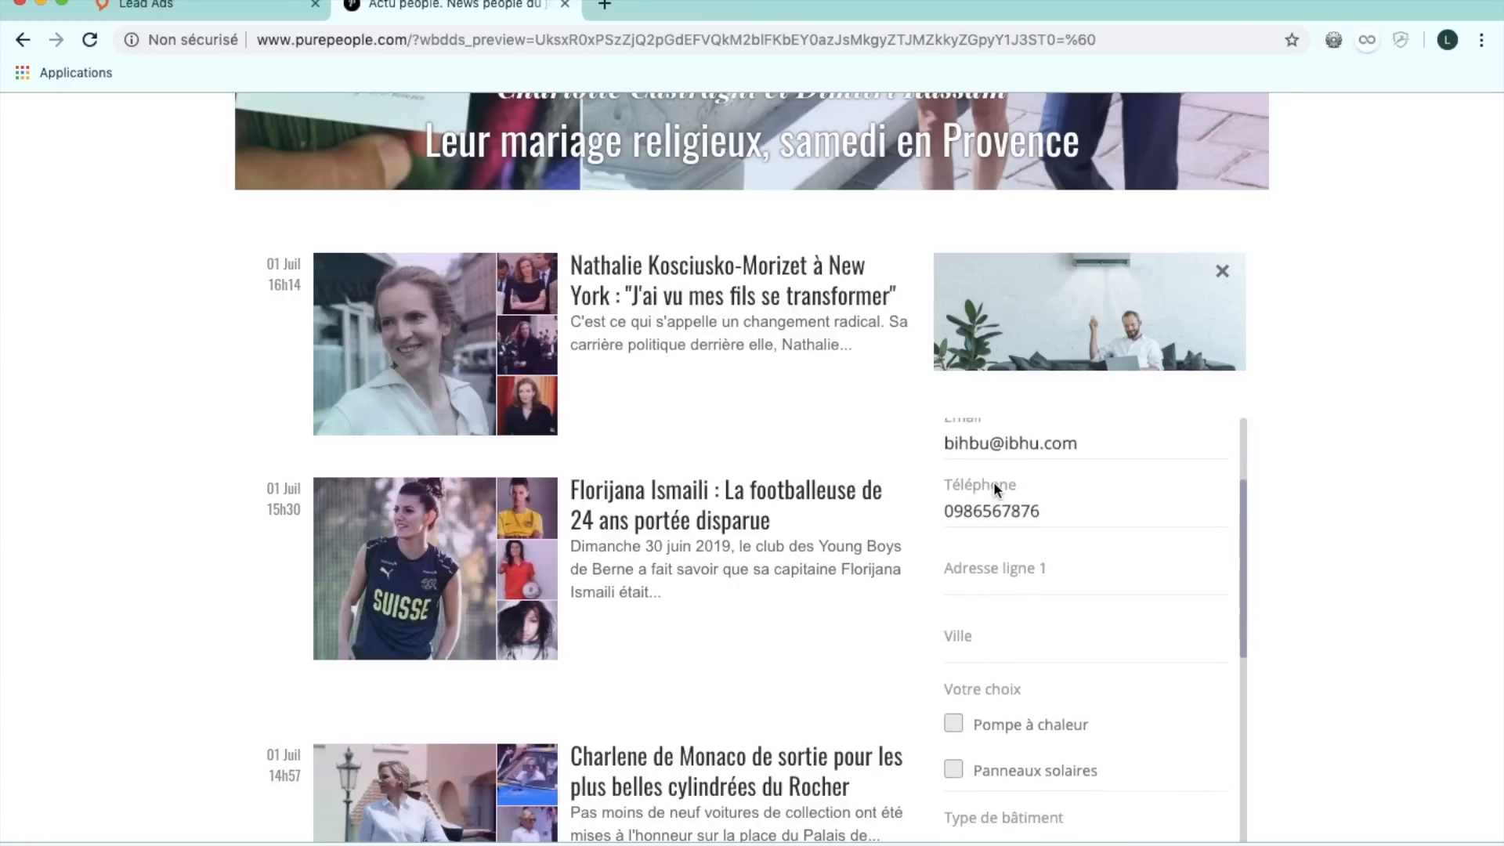